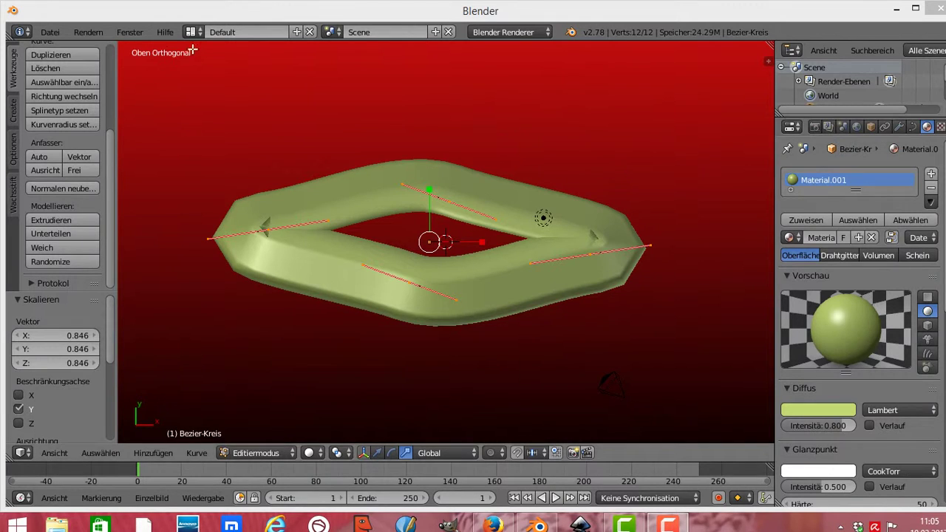
Step: Reload Blender's default start-up file
{"action": "left_click", "coordinate": [50, 32]}
{"action": "left_click", "coordinate": [66, 49]}
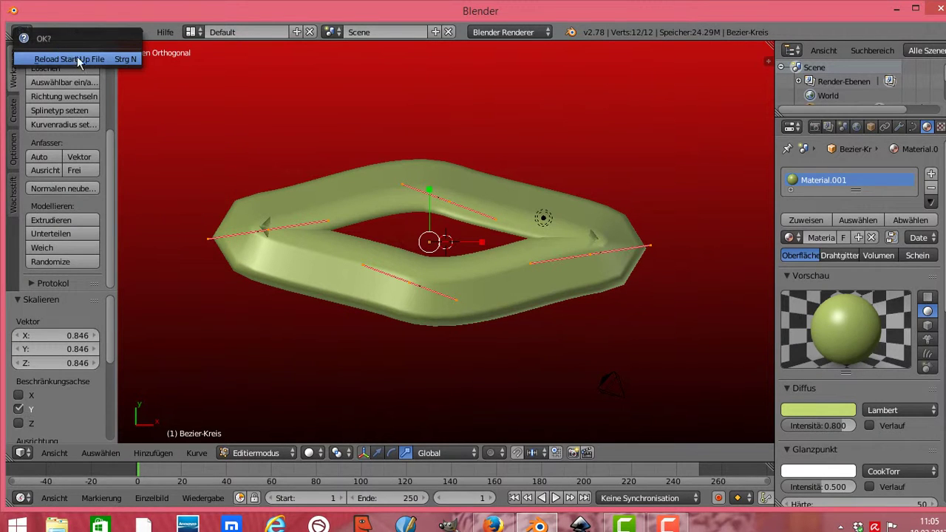
{"action": "left_click", "coordinate": [92, 61]}
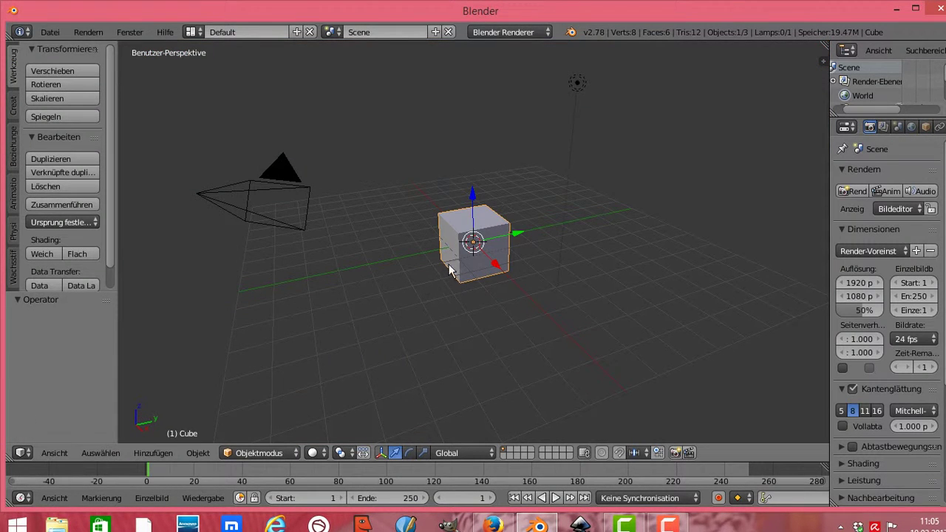
Step: Delete the default cube and show the viewport Properties sidebar
{"action": "key", "text": "x"}
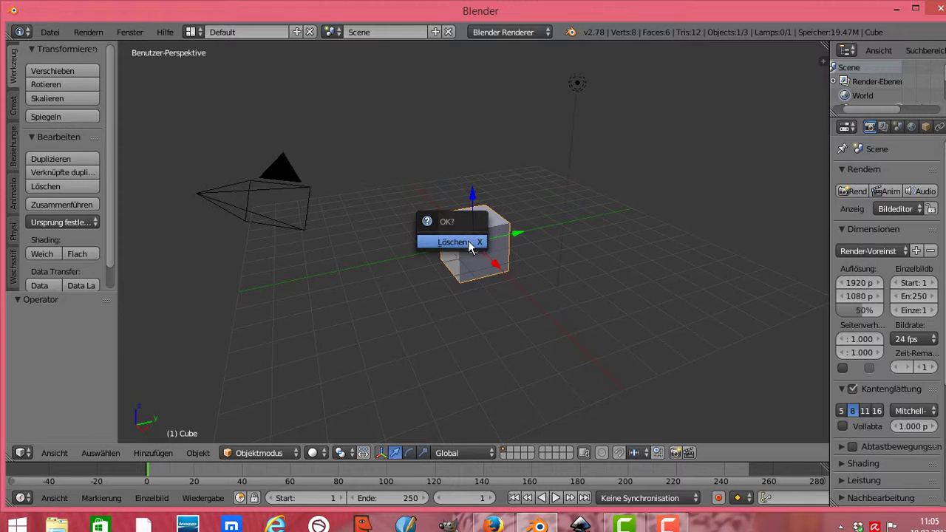
{"action": "left_click", "coordinate": [462, 247]}
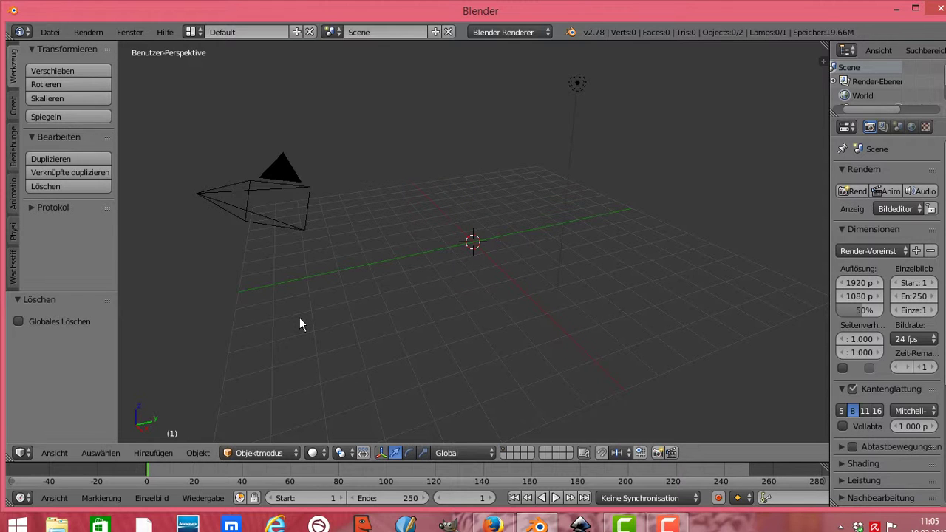
{"action": "key", "text": "n"}
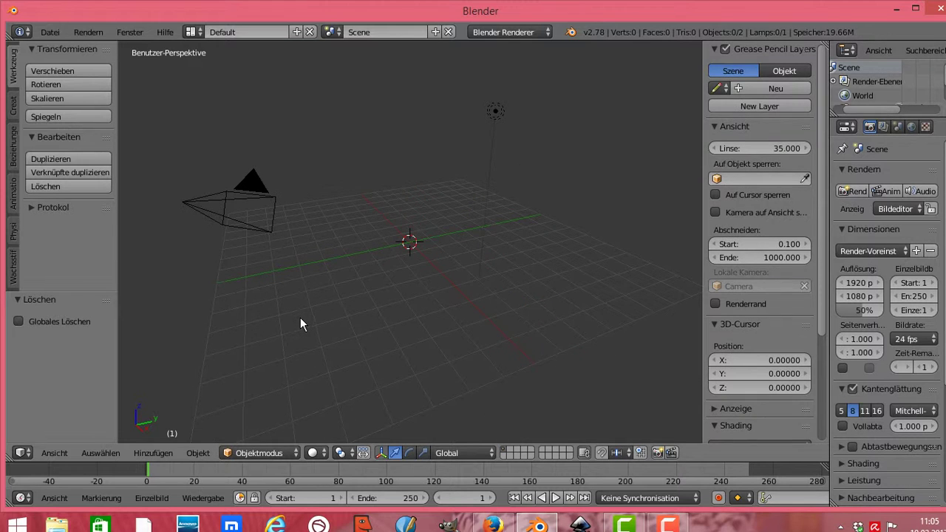
Step: Enable Background Images in the sidebar and add a new background image slot
{"action": "left_click_drag", "start_coordinate": [821, 301], "coordinate": [818, 408]}
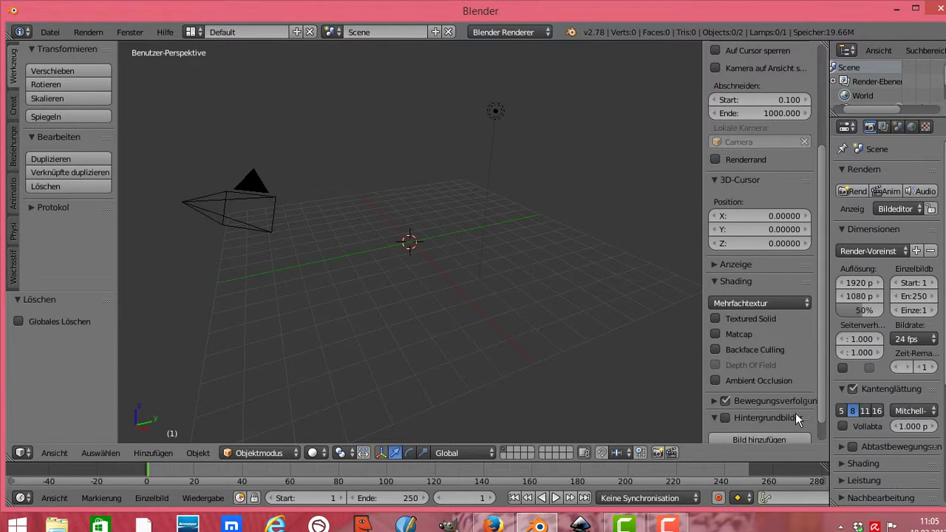
{"action": "left_click", "coordinate": [795, 413]}
{"action": "left_click_drag", "start_coordinate": [822, 410], "coordinate": [802, 421]}
{"action": "left_click", "coordinate": [792, 411]}
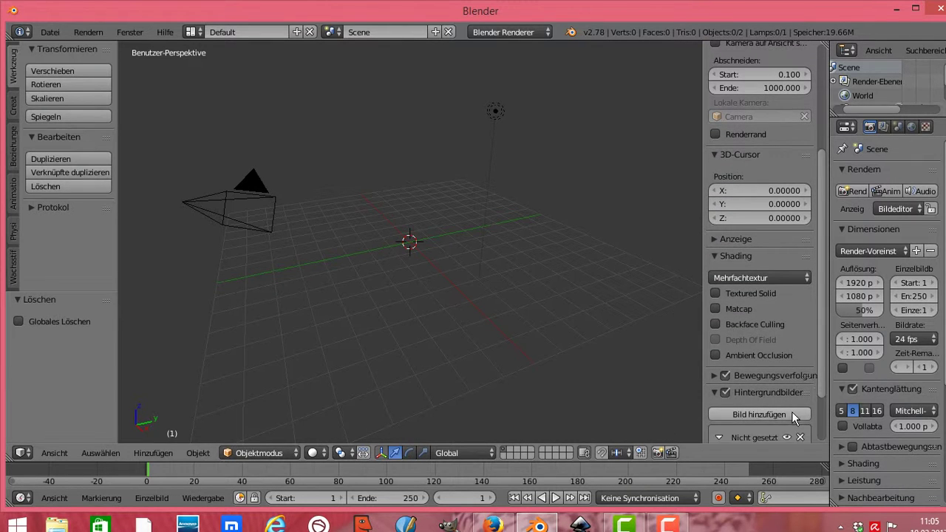
Step: Load grün.jpg from the Desktop as the background image
{"action": "left_click_drag", "start_coordinate": [820, 383], "coordinate": [820, 427]}
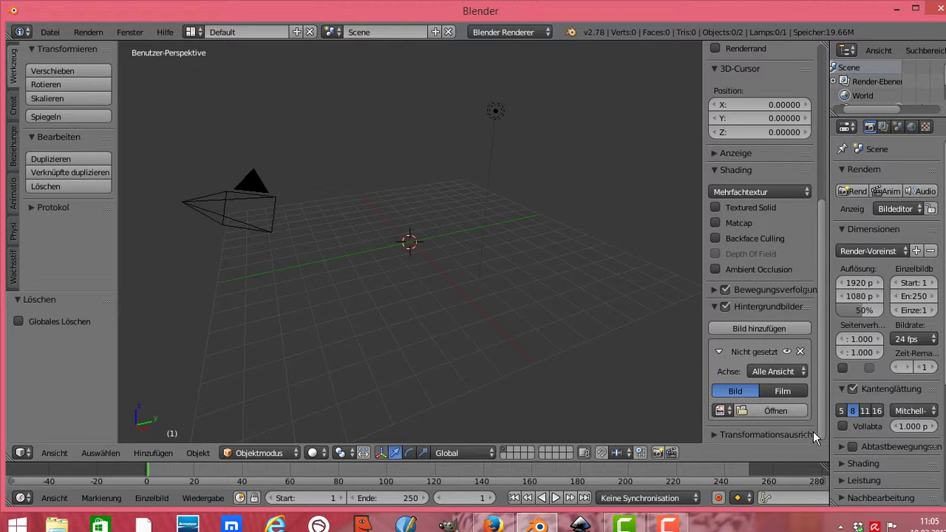
{"action": "left_click", "coordinate": [780, 410]}
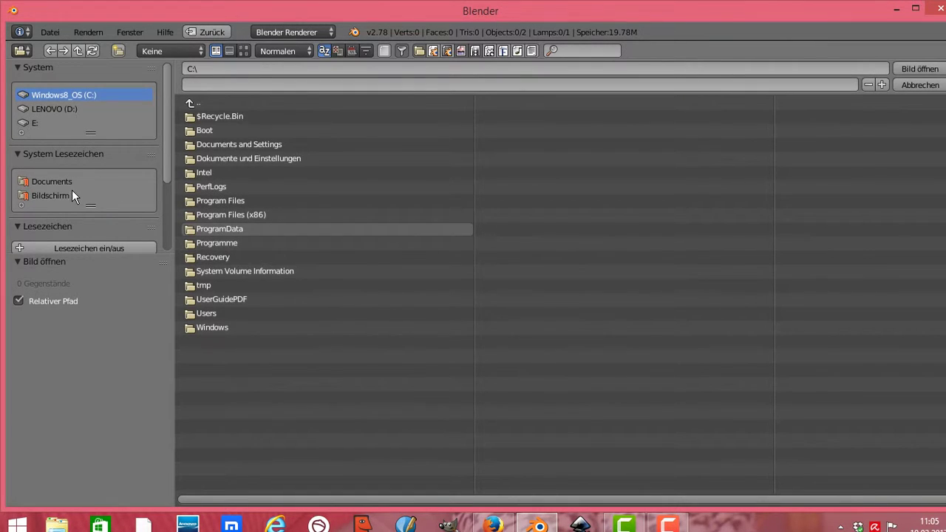
{"action": "left_click", "coordinate": [67, 194]}
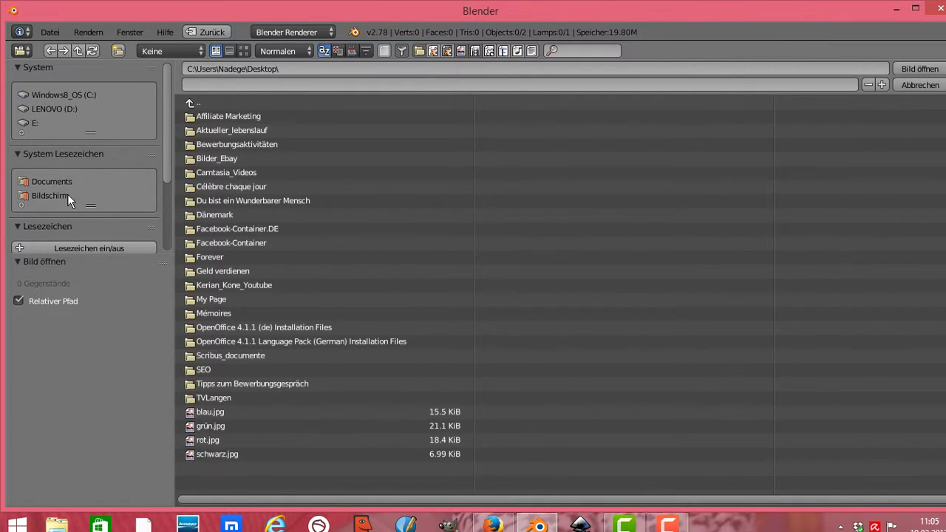
{"action": "left_click", "coordinate": [237, 425]}
{"action": "left_click", "coordinate": [933, 70]}
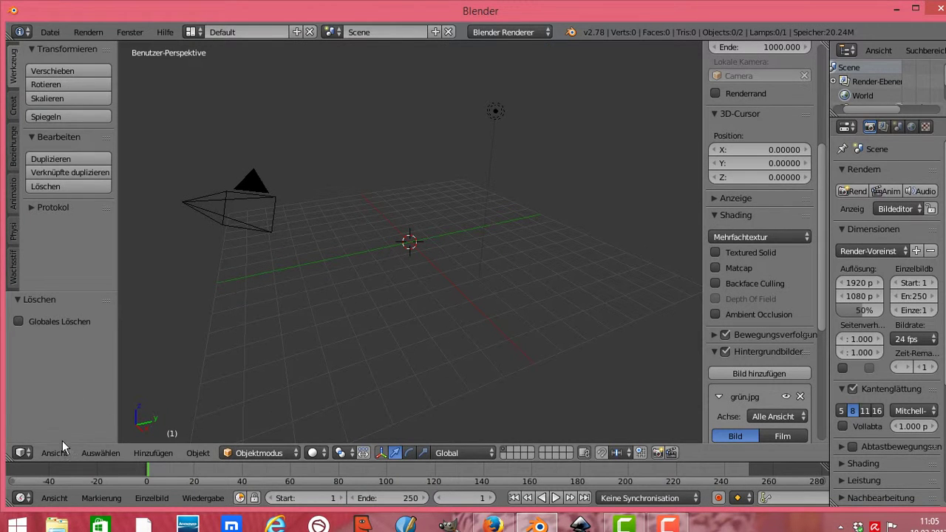
{"action": "left_click", "coordinate": [52, 453]}
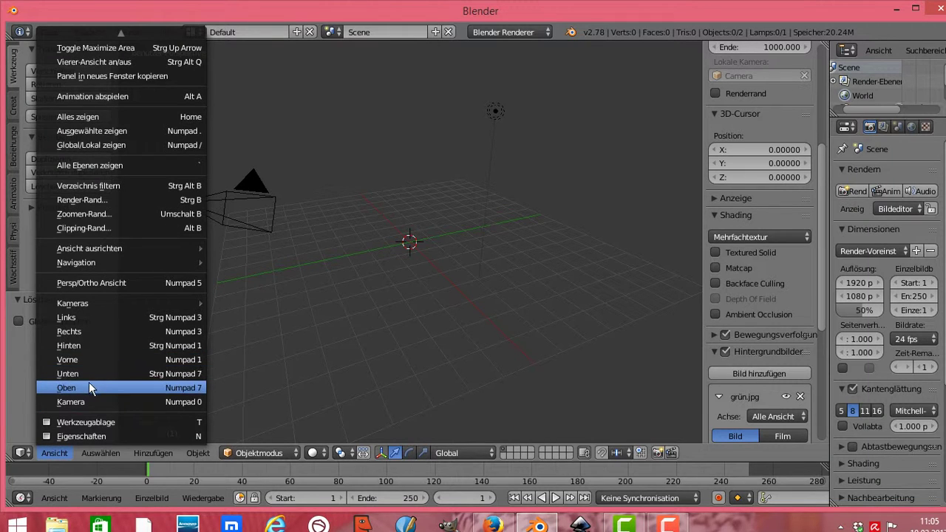
Step: Switch to the front orthographic view
{"action": "left_click", "coordinate": [91, 363]}
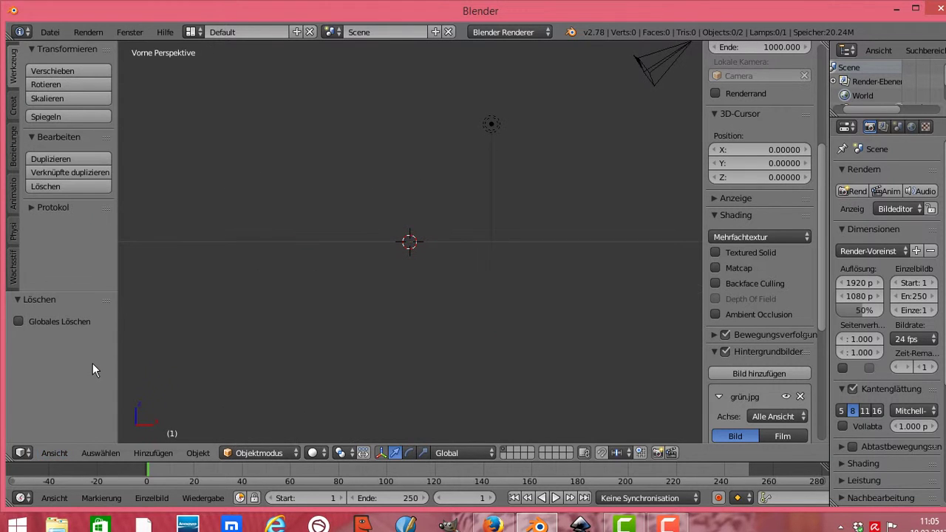
{"action": "left_click", "coordinate": [57, 453]}
{"action": "left_click", "coordinate": [120, 283]}
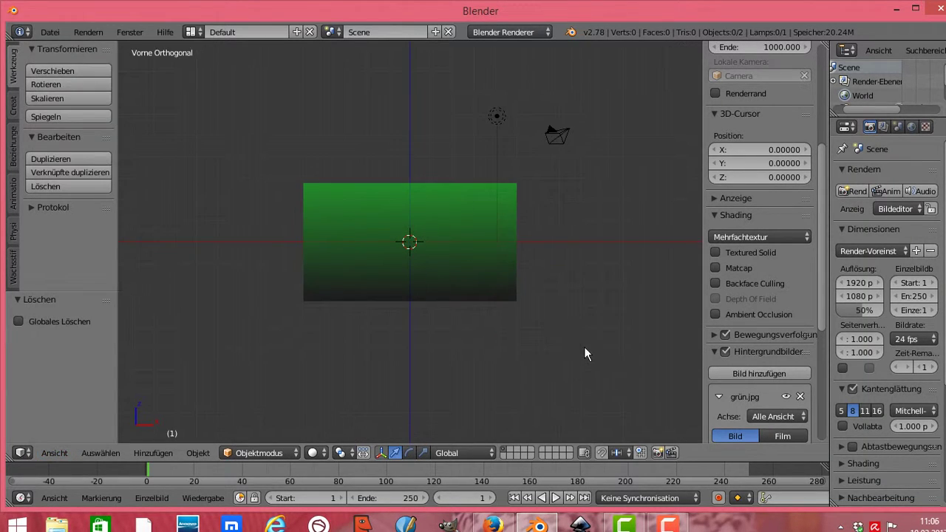
Step: Set the background image opacity to 1.0 and size to 37.4
{"action": "left_click_drag", "start_coordinate": [822, 284], "coordinate": [820, 422]}
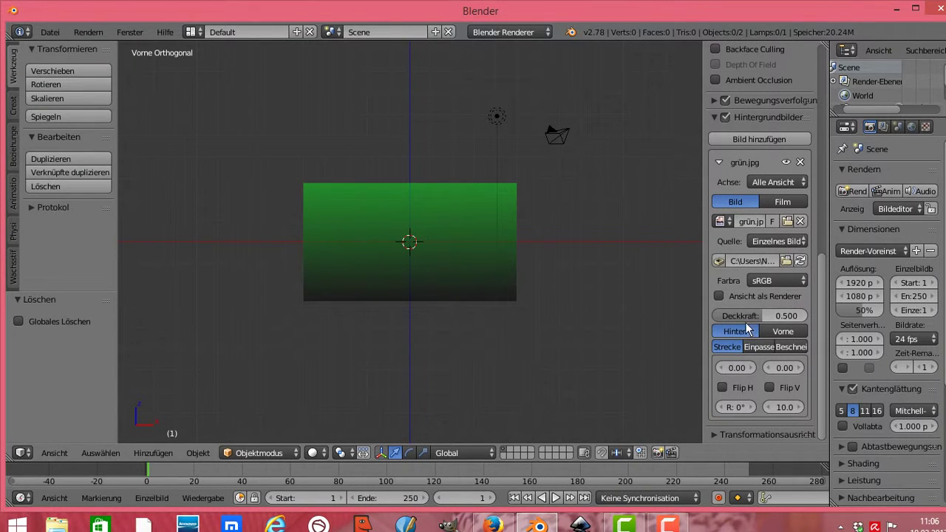
{"action": "left_click_drag", "start_coordinate": [746, 322], "coordinate": [805, 317]}
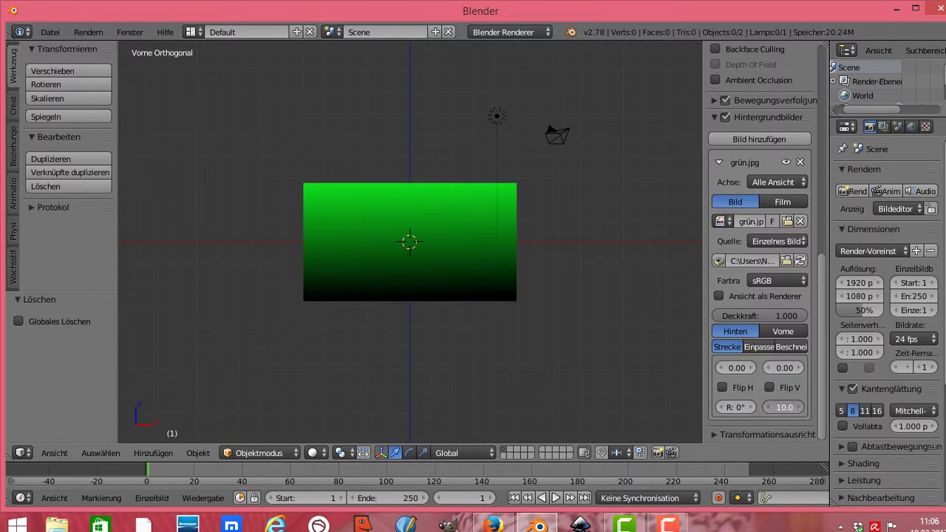
{"action": "left_click_drag", "start_coordinate": [784, 407], "coordinate": [821, 408]}
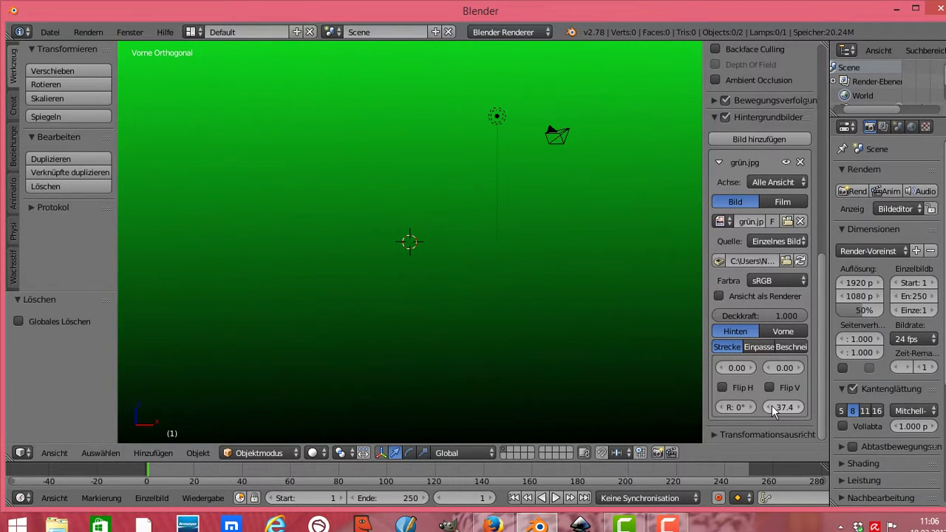
Step: Add a Bezier circle of radius 1 at the origin and enter Edit Mode
{"action": "left_click", "coordinate": [156, 450]}
{"action": "mouse_move", "coordinate": [176, 422]}
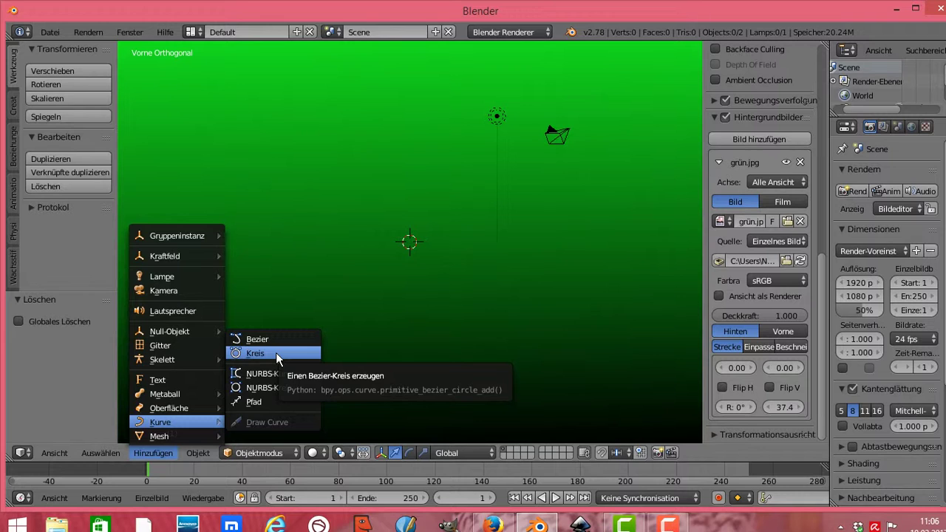
{"action": "left_click", "coordinate": [276, 352]}
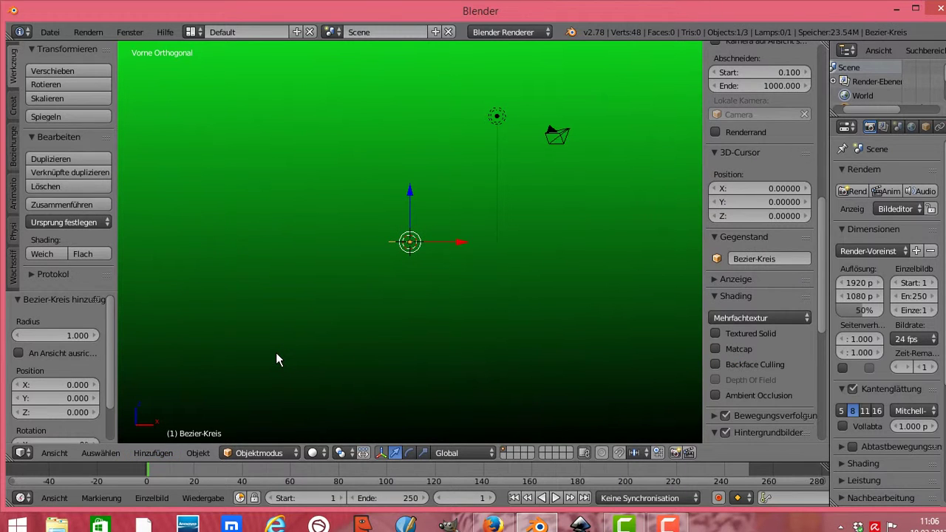
{"action": "left_click", "coordinate": [297, 451]}
{"action": "left_click", "coordinate": [284, 421]}
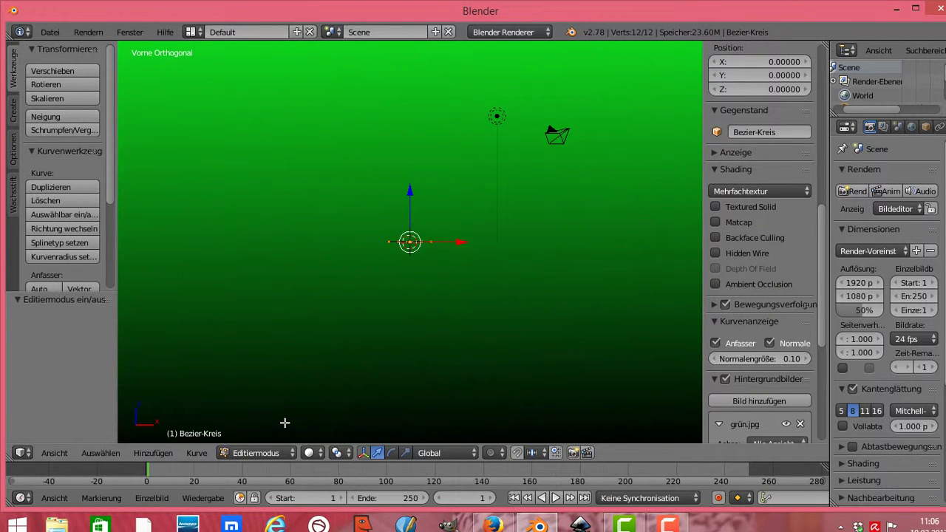
Step: Switch to top orthographic view and set the circle's handles to Automatic
{"action": "left_click", "coordinate": [55, 455]}
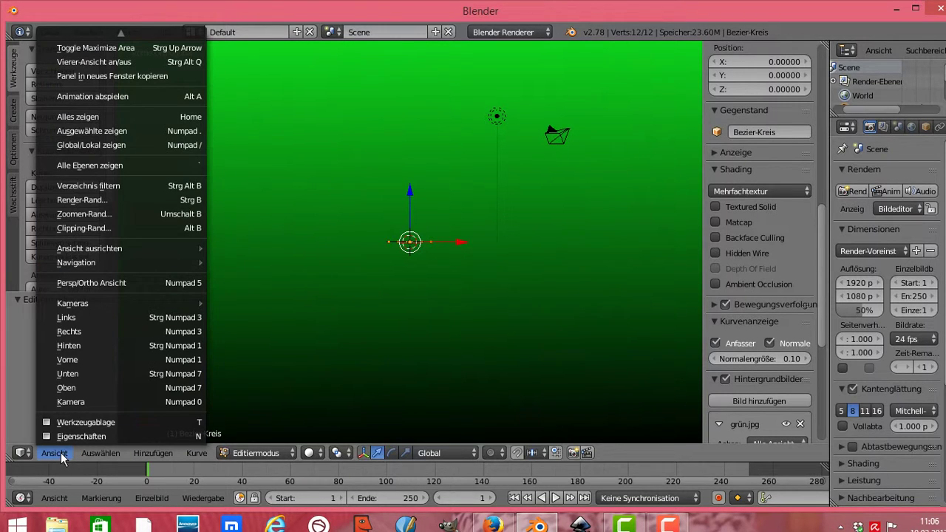
{"action": "left_click", "coordinate": [150, 388]}
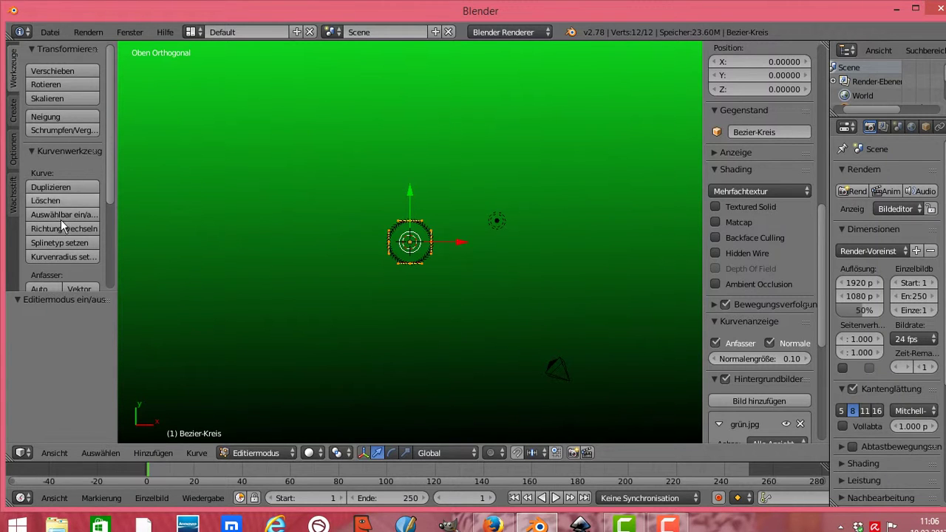
{"action": "left_click_drag", "start_coordinate": [109, 143], "coordinate": [111, 224]}
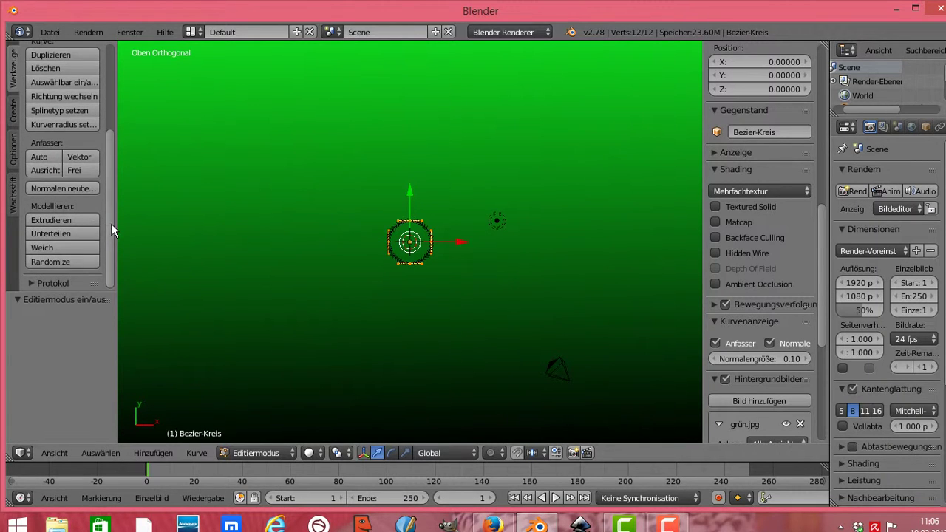
{"action": "left_click", "coordinate": [45, 157]}
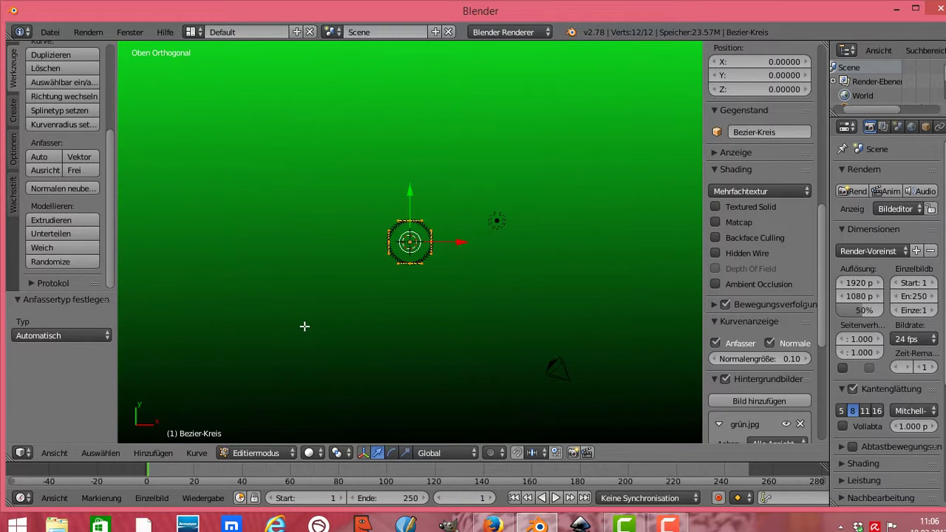
Step: Scale the circle 4.4 along X and -0.105 along Y, then widen the properties area
{"action": "left_click", "coordinate": [405, 453]}
{"action": "mouse_move", "coordinate": [464, 246]}
{"action": "left_mouse_down"}
{"action": "mouse_move", "coordinate": [517, 250]}
{"action": "mouse_move", "coordinate": [346, 244]}
{"action": "mouse_move", "coordinate": [659, 230]}
{"action": "mouse_move", "coordinate": [344, 251]}
{"action": "mouse_move", "coordinate": [641, 252]}
{"action": "left_mouse_up"}
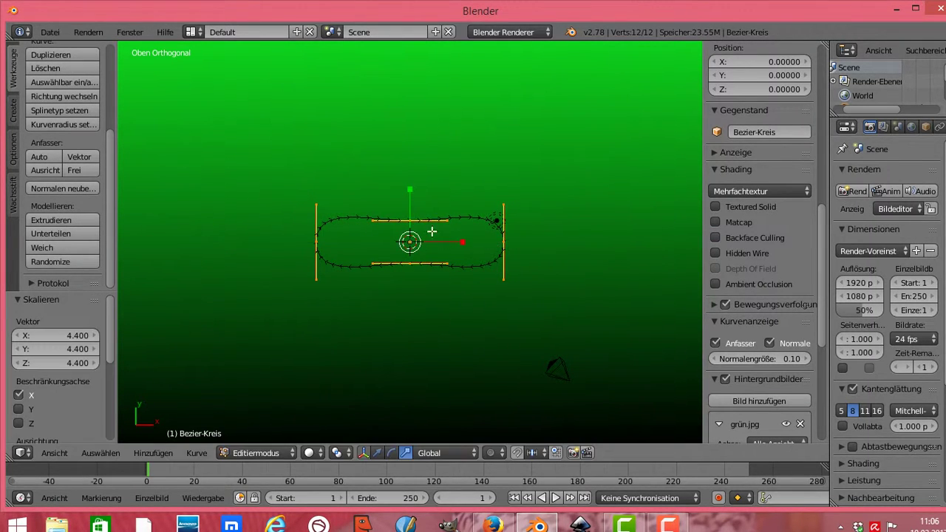
{"action": "mouse_move", "coordinate": [410, 190]}
{"action": "left_mouse_down"}
{"action": "mouse_move", "coordinate": [409, 30]}
{"action": "mouse_move", "coordinate": [397, 422]}
{"action": "mouse_move", "coordinate": [411, 246]}
{"action": "mouse_move", "coordinate": [420, 317]}
{"action": "mouse_move", "coordinate": [409, 186]}
{"action": "mouse_move", "coordinate": [410, 298]}
{"action": "mouse_move", "coordinate": [403, 137]}
{"action": "mouse_move", "coordinate": [407, 281]}
{"action": "mouse_move", "coordinate": [401, 157]}
{"action": "mouse_move", "coordinate": [410, 246]}
{"action": "left_mouse_up"}
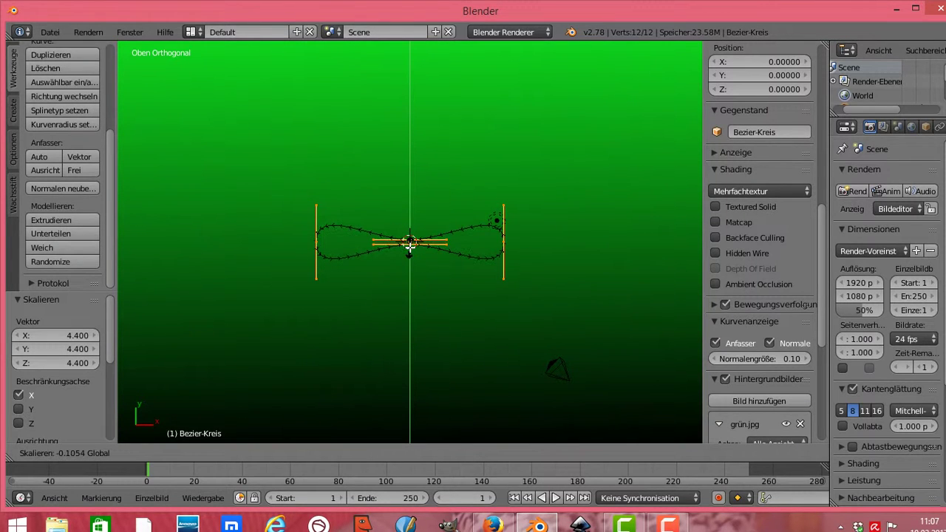
{"action": "left_click", "coordinate": [410, 245]}
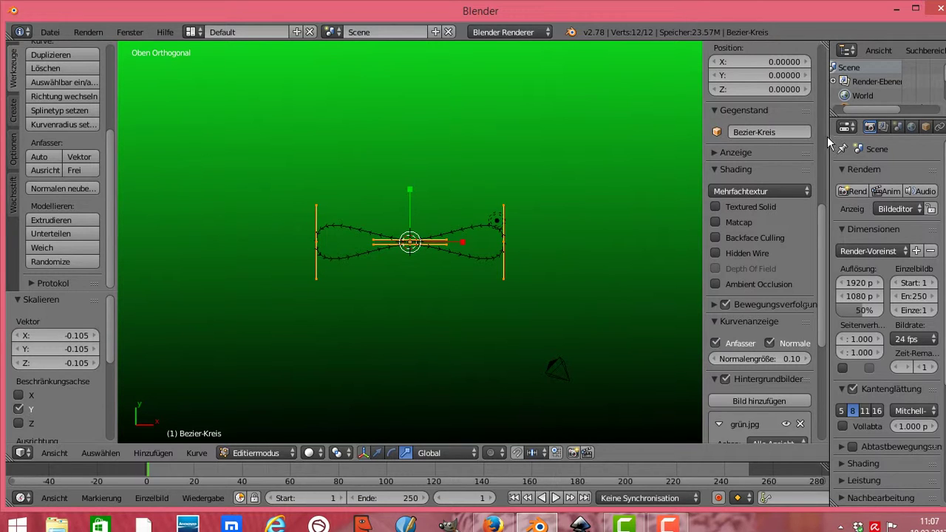
{"action": "left_click_drag", "start_coordinate": [831, 136], "coordinate": [759, 136]}
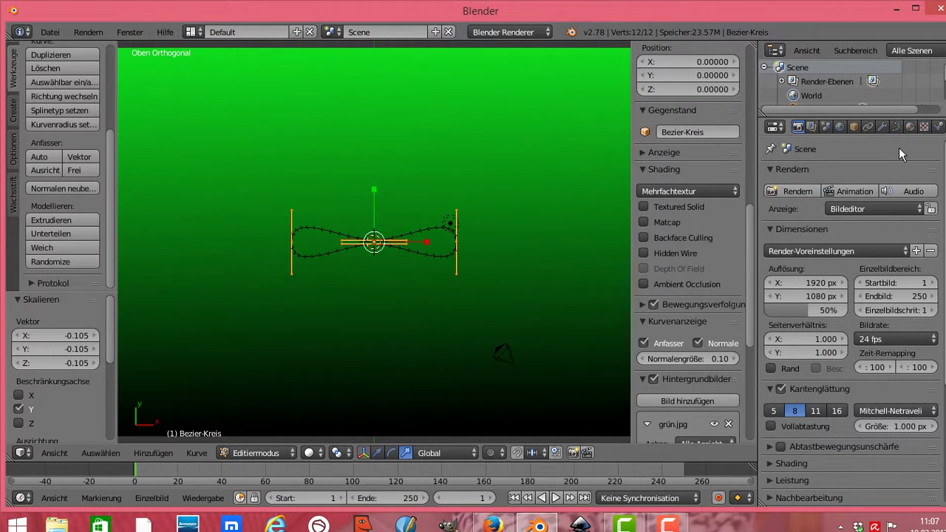
Step: Give the curve a thick bevelled profile with bevel depth 0.403
{"action": "left_click", "coordinate": [896, 128]}
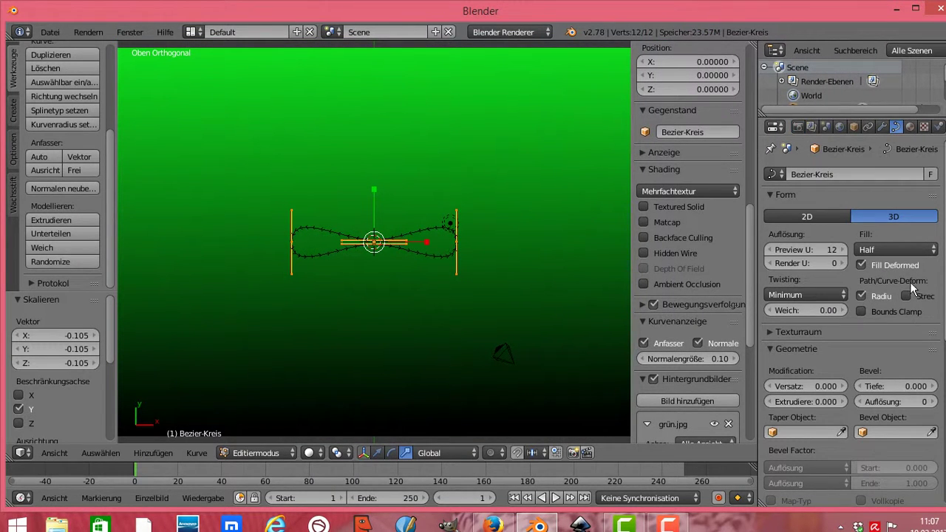
{"action": "scroll", "coordinate": [850, 317], "scroll_direction": "down", "scroll_amount": 2}
{"action": "scroll", "coordinate": [850, 318], "scroll_direction": "down", "scroll_amount": 4}
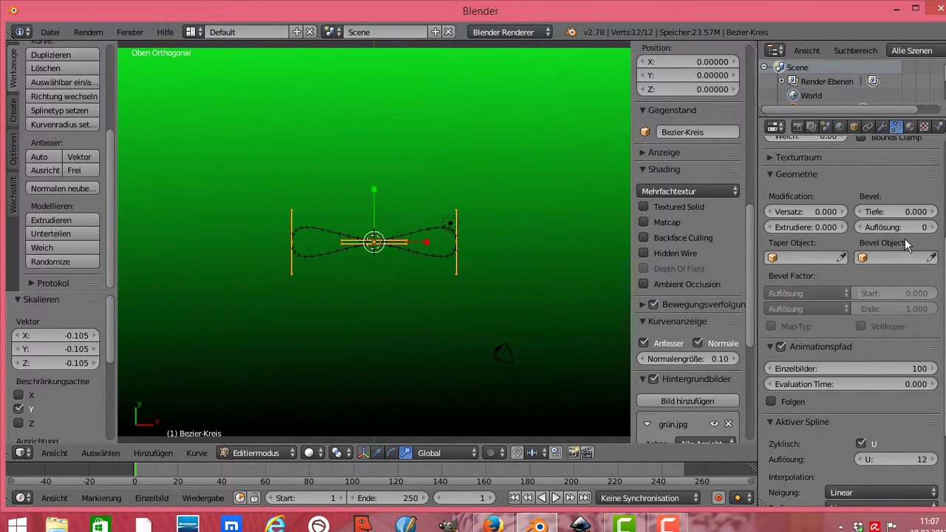
{"action": "mouse_move", "coordinate": [875, 212]}
{"action": "left_mouse_down"}
{"action": "mouse_move", "coordinate": [932, 212]}
{"action": "mouse_move", "coordinate": [914, 212]}
{"action": "left_mouse_up"}
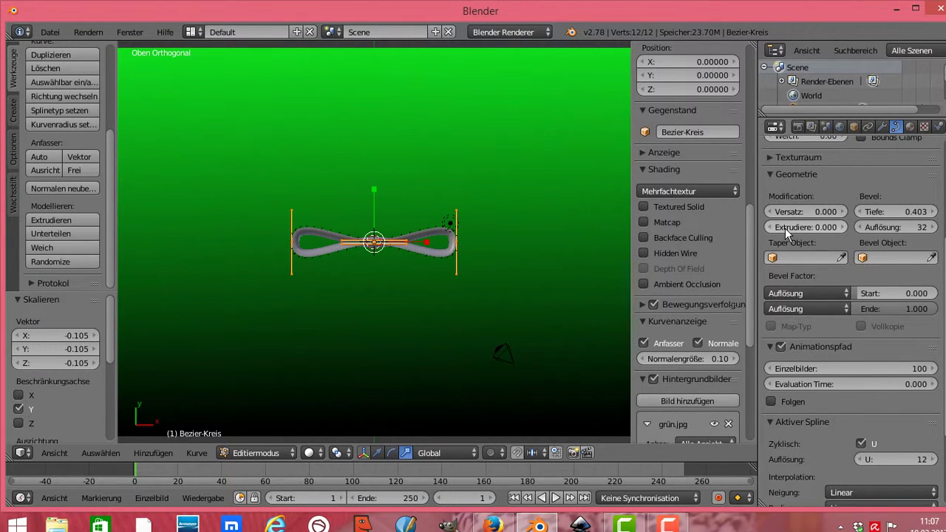
Step: Set the curve offset to -0.068 and rotate the object 106.5° around X
{"action": "left_click_drag", "start_coordinate": [786, 213], "coordinate": [798, 213]}
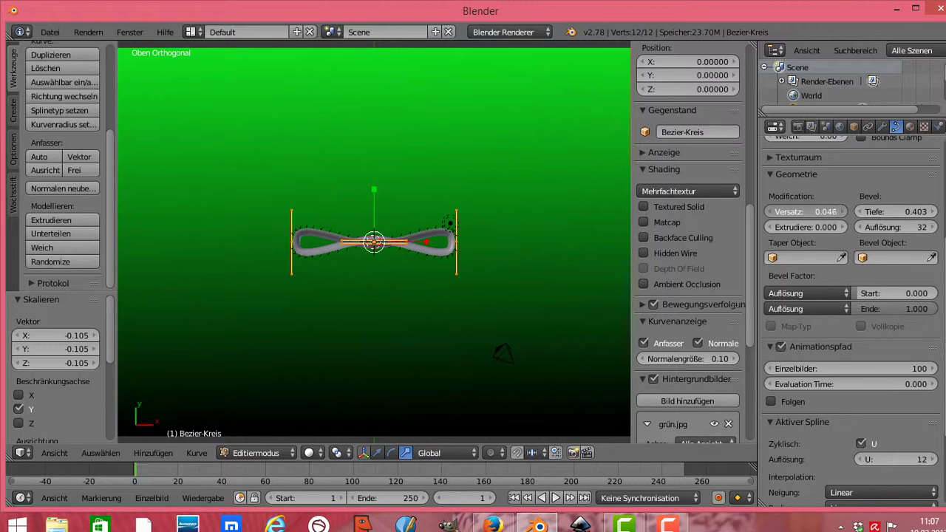
{"action": "left_click_drag", "start_coordinate": [799, 212], "coordinate": [795, 227]}
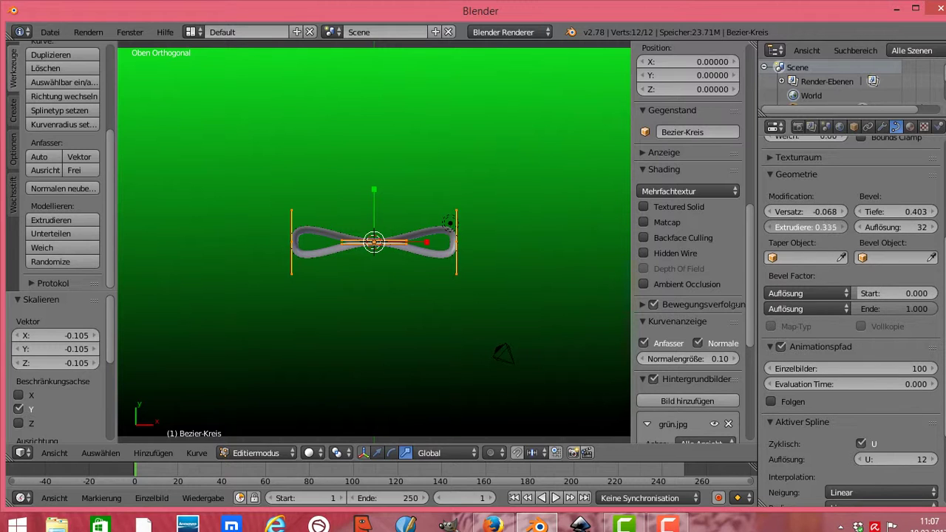
{"action": "left_click", "coordinate": [855, 128]}
{"action": "left_click_drag", "start_coordinate": [850, 230], "coordinate": [909, 231]}
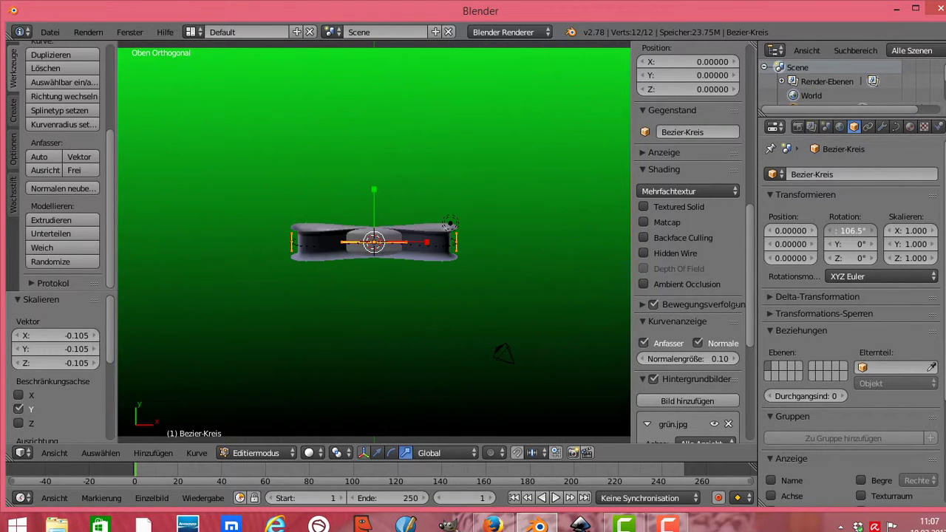
Step: Rotate the loop to 176.3°/344.9°/88.3° and scale it to 1.73/6.85/8.59
{"action": "mouse_move", "coordinate": [850, 231]}
{"action": "left_mouse_down"}
{"action": "mouse_move", "coordinate": [876, 231]}
{"action": "mouse_move", "coordinate": [849, 231]}
{"action": "mouse_move", "coordinate": [887, 244]}
{"action": "left_mouse_up"}
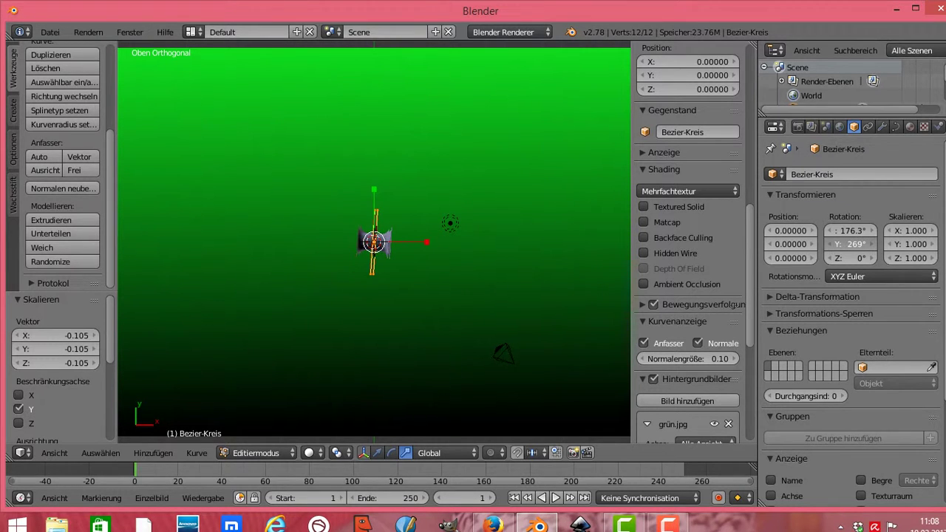
{"action": "mouse_move", "coordinate": [850, 244]}
{"action": "left_mouse_down"}
{"action": "mouse_move", "coordinate": [872, 258]}
{"action": "mouse_move", "coordinate": [839, 258]}
{"action": "left_mouse_up"}
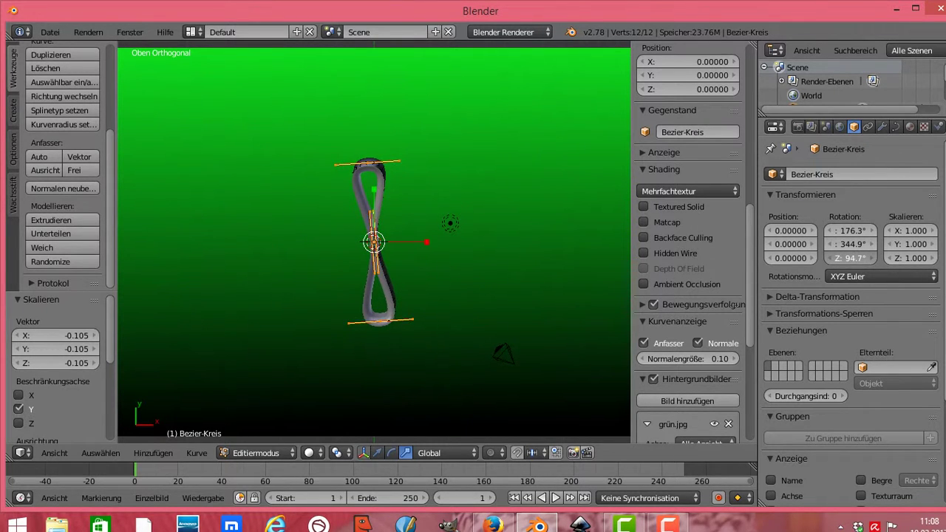
{"action": "mouse_move", "coordinate": [909, 231]}
{"action": "left_mouse_down"}
{"action": "mouse_move", "coordinate": [933, 230]}
{"action": "mouse_move", "coordinate": [933, 244]}
{"action": "mouse_move", "coordinate": [942, 244]}
{"action": "mouse_move", "coordinate": [920, 258]}
{"action": "mouse_move", "coordinate": [941, 258]}
{"action": "mouse_move", "coordinate": [894, 257]}
{"action": "left_mouse_up"}
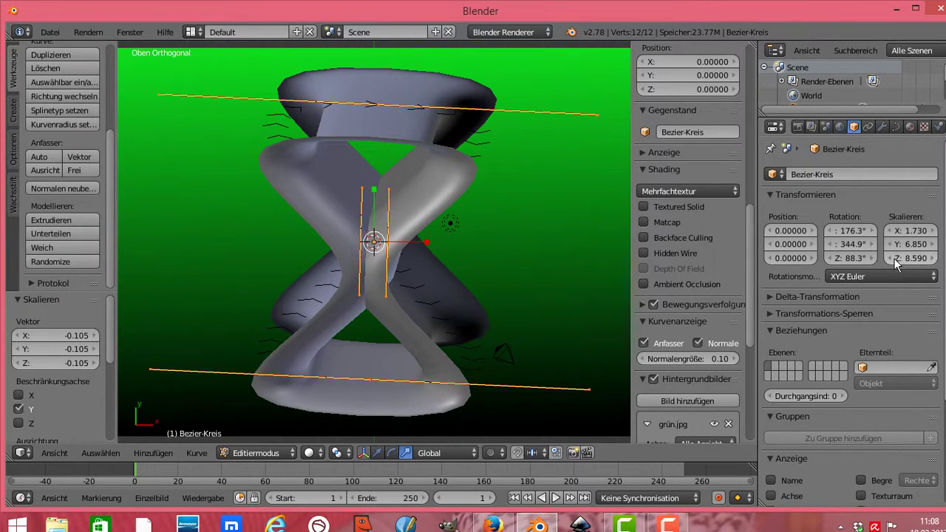
Step: Add delta X/Y/Z rotations and a delta scale of 0.92/0.89/1.58 to twist the loop
{"action": "left_click", "coordinate": [841, 295]}
{"action": "left_click_drag", "start_coordinate": [850, 333], "coordinate": [938, 333]}
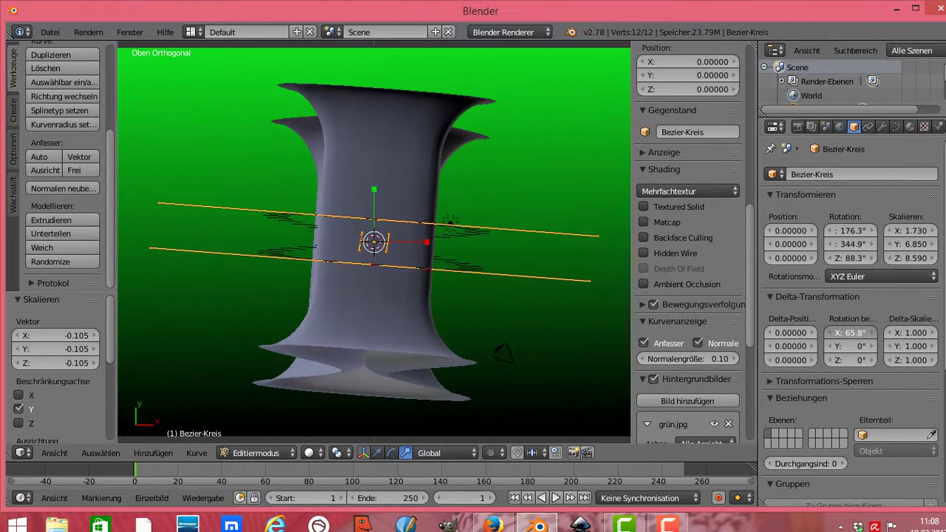
{"action": "mouse_move", "coordinate": [850, 333]}
{"action": "left_mouse_down"}
{"action": "mouse_move", "coordinate": [876, 346]}
{"action": "mouse_move", "coordinate": [931, 346]}
{"action": "left_mouse_up"}
{"action": "mouse_move", "coordinate": [850, 346]}
{"action": "left_mouse_down"}
{"action": "mouse_move", "coordinate": [872, 346]}
{"action": "mouse_move", "coordinate": [866, 360]}
{"action": "left_mouse_up"}
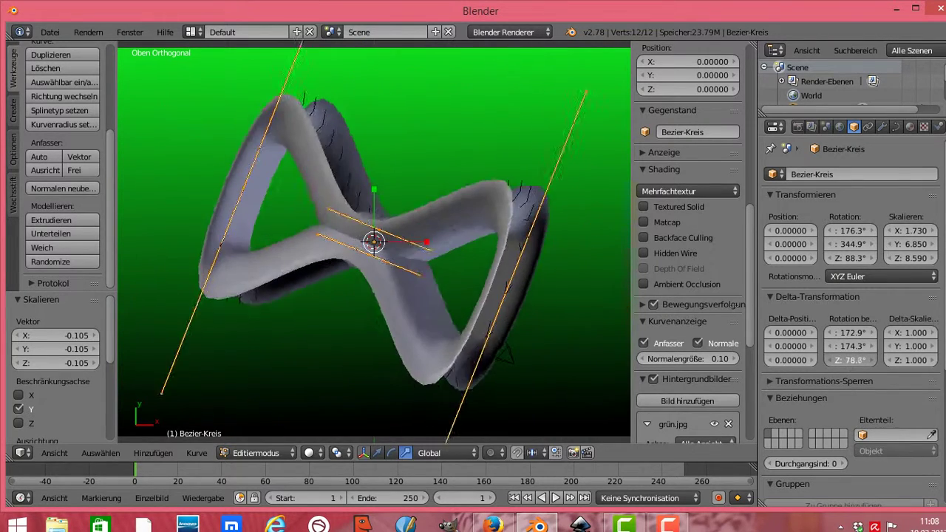
{"action": "mouse_move", "coordinate": [866, 360]}
{"action": "left_mouse_down"}
{"action": "mouse_move", "coordinate": [924, 360]}
{"action": "mouse_move", "coordinate": [879, 360]}
{"action": "left_mouse_up"}
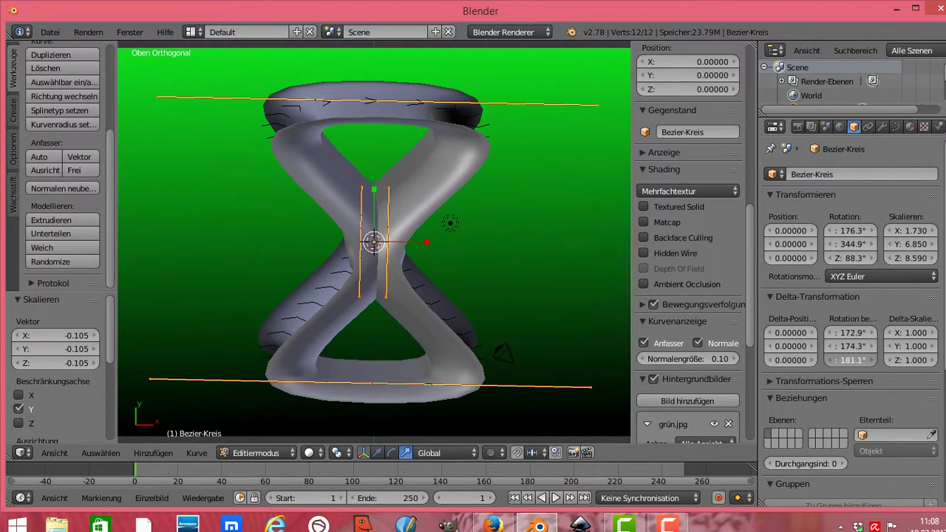
{"action": "mouse_move", "coordinate": [911, 332]}
{"action": "left_mouse_down"}
{"action": "mouse_move", "coordinate": [920, 332]}
{"action": "mouse_move", "coordinate": [900, 332]}
{"action": "mouse_move", "coordinate": [942, 359]}
{"action": "mouse_move", "coordinate": [900, 360]}
{"action": "left_mouse_up"}
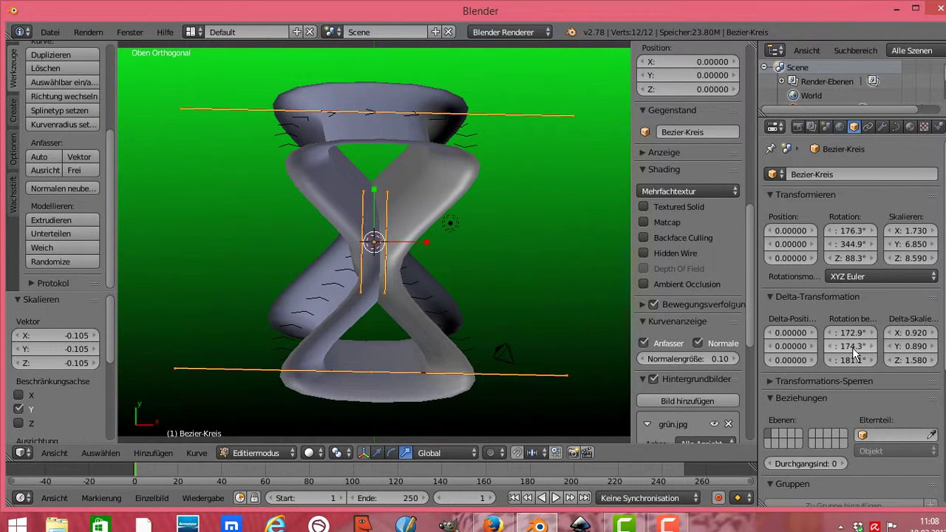
Step: Create Material.001 with a bright green diffuse colour (HSV 0.250/0.851/0.969)
{"action": "left_click", "coordinate": [909, 127]}
{"action": "left_click", "coordinate": [851, 237]}
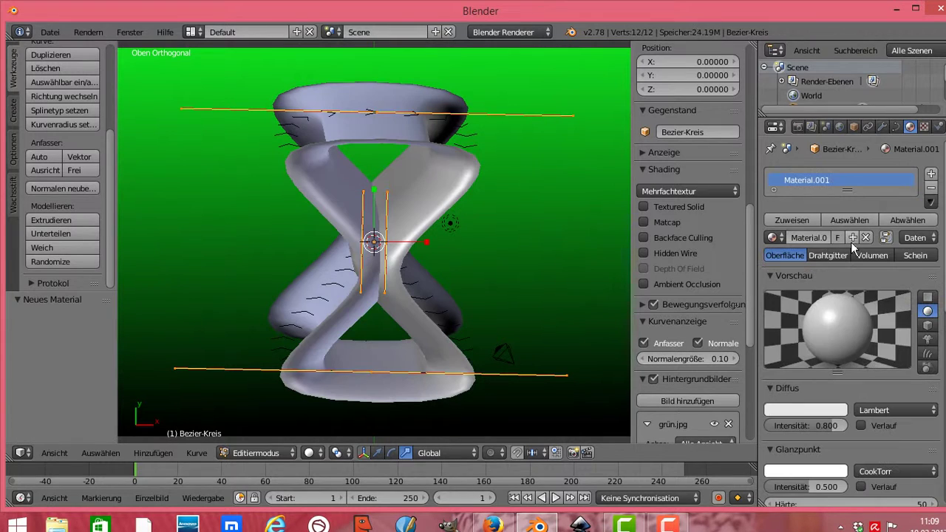
{"action": "left_click", "coordinate": [813, 410]}
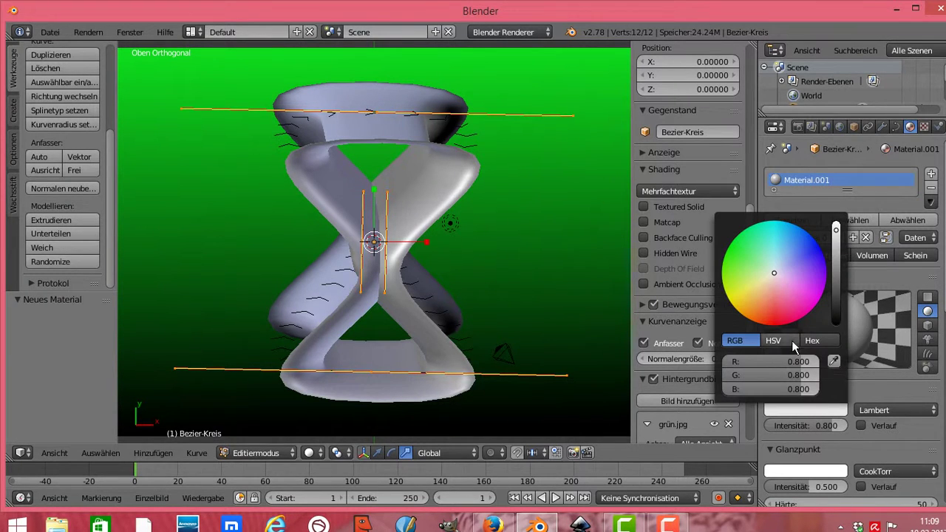
{"action": "mouse_move", "coordinate": [777, 313]}
{"action": "left_mouse_down"}
{"action": "mouse_move", "coordinate": [737, 247]}
{"action": "mouse_move", "coordinate": [773, 227]}
{"action": "left_mouse_up"}
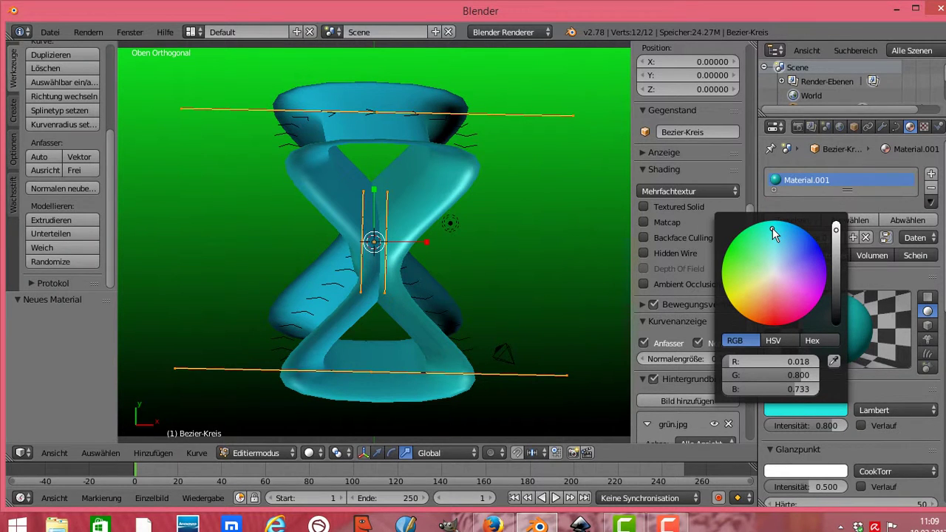
{"action": "mouse_move", "coordinate": [788, 377]}
{"action": "left_mouse_down"}
{"action": "mouse_move", "coordinate": [747, 377]}
{"action": "mouse_move", "coordinate": [813, 373]}
{"action": "left_mouse_up"}
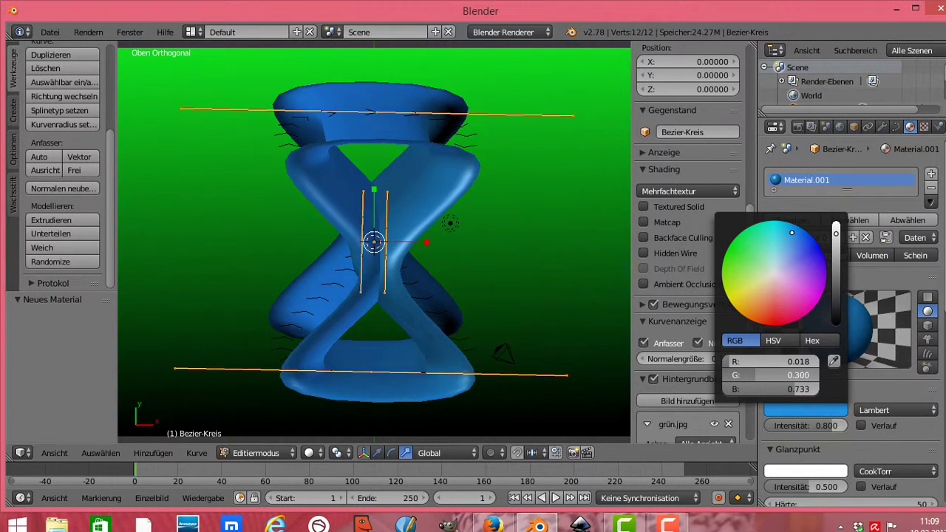
{"action": "left_click", "coordinate": [780, 341]}
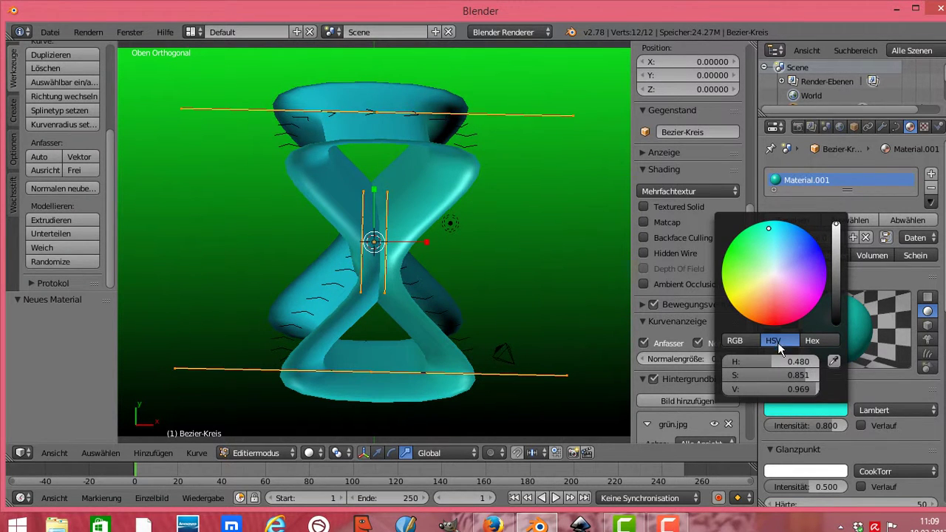
{"action": "left_click_drag", "start_coordinate": [748, 362], "coordinate": [711, 361]}
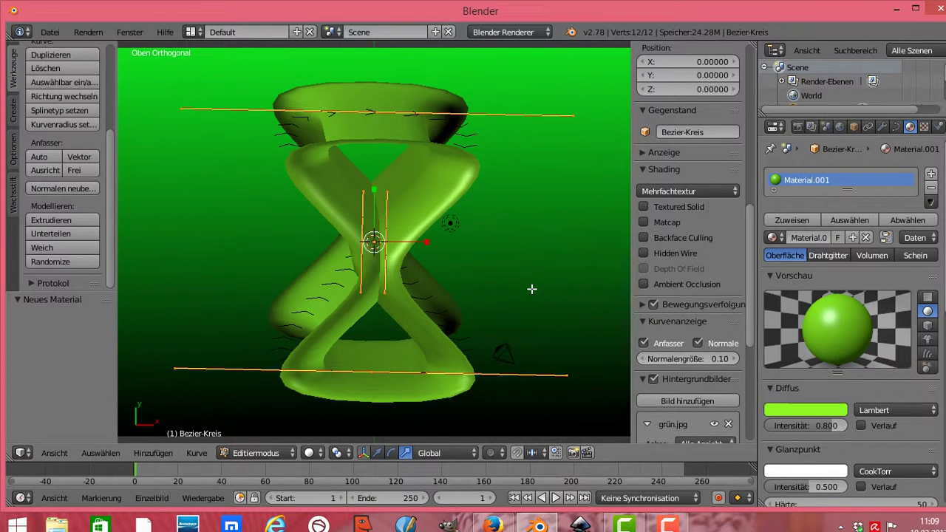
Step: Rescale the curve points by 1.685, then -0.780, then -0.153
{"action": "key", "text": "s"}
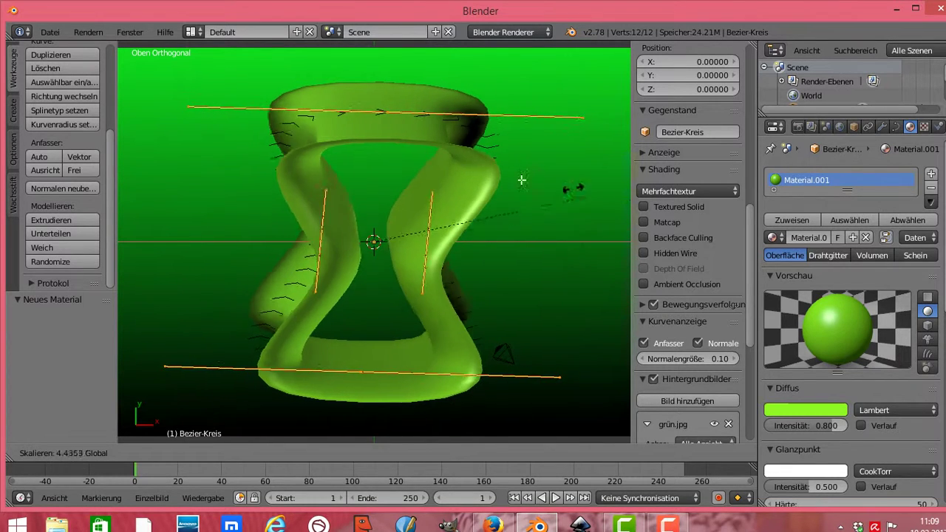
{"action": "left_click", "coordinate": [444, 187]}
{"action": "key", "text": "s"}
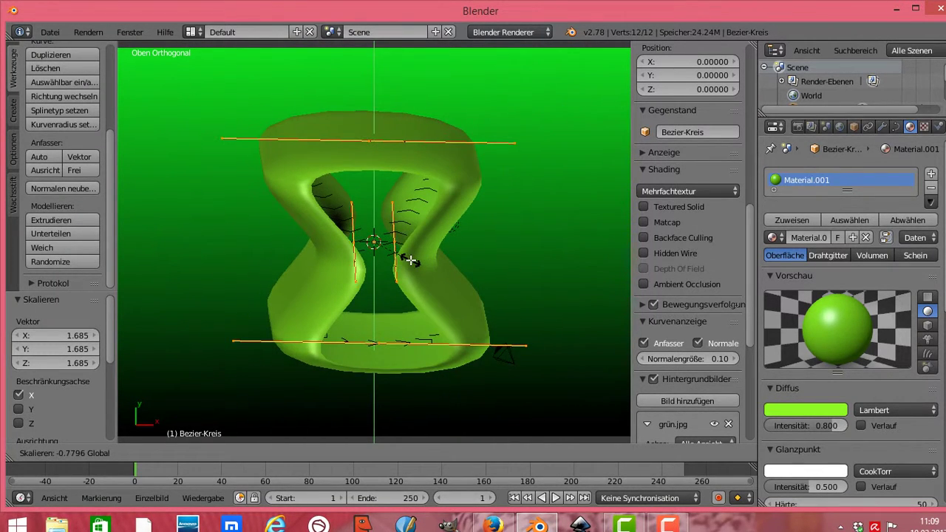
{"action": "left_click", "coordinate": [407, 258]}
{"action": "key", "text": "s"}
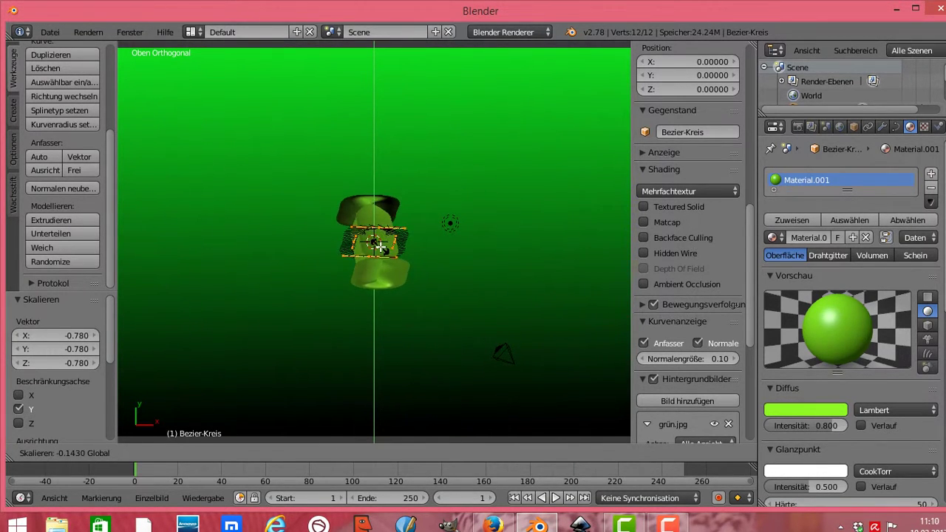
{"action": "left_click", "coordinate": [381, 246]}
Step: Enlarge the curve points by 4.431, then stretch them to 1.700 along Y
{"action": "key", "text": "s"}
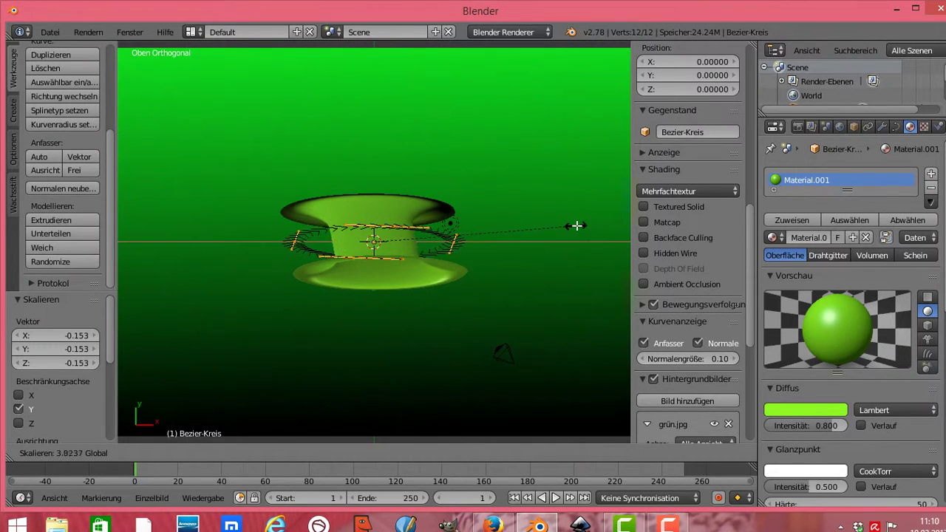
{"action": "left_click", "coordinate": [602, 222]}
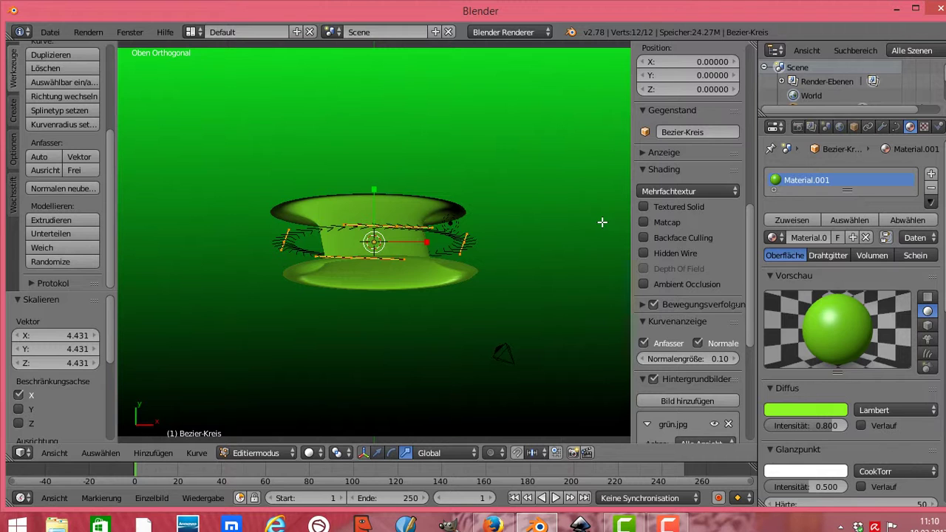
{"action": "key", "text": "s"}
{"action": "key", "text": "y"}
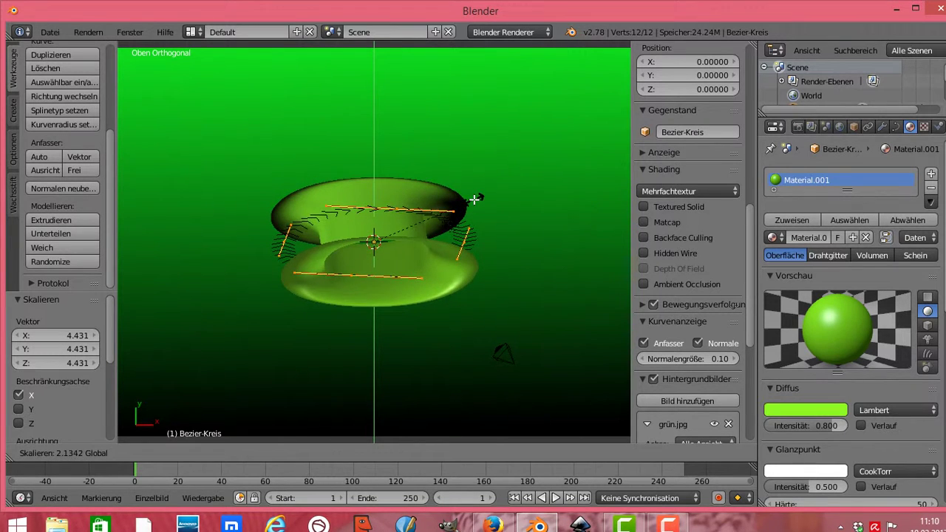
{"action": "left_click", "coordinate": [442, 190]}
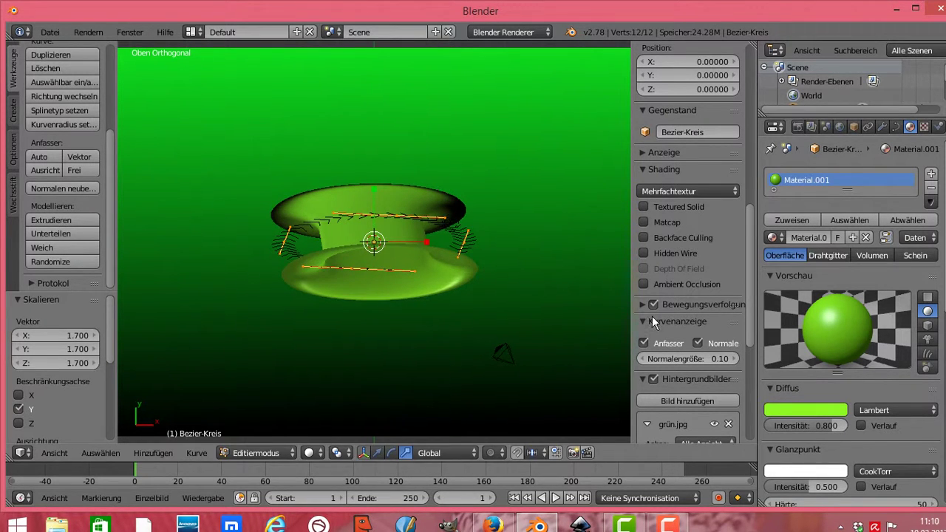
Step: Change the diffuse colour to light cyan (HSV 0.507/0.574/0.969) and set the curve handles to Vector
{"action": "left_click", "coordinate": [822, 408]}
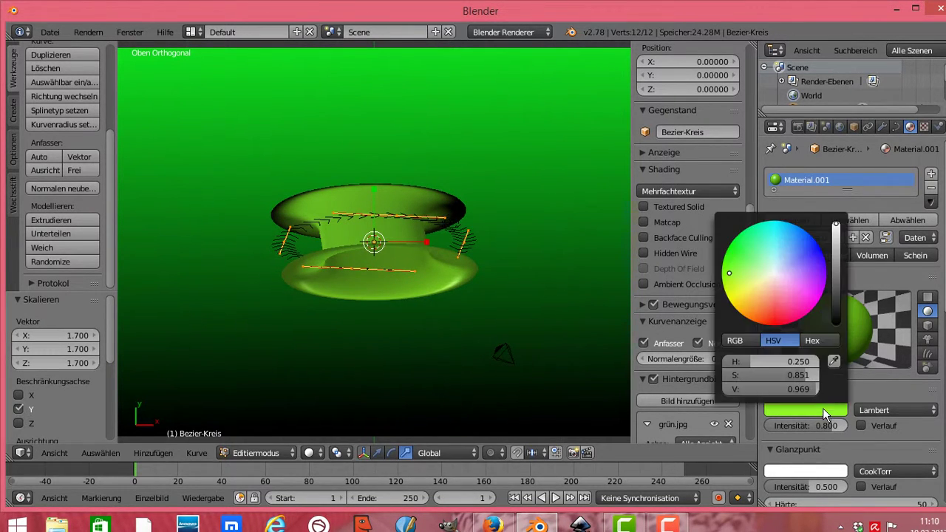
{"action": "left_click", "coordinate": [748, 291]}
{"action": "left_click", "coordinate": [761, 317]}
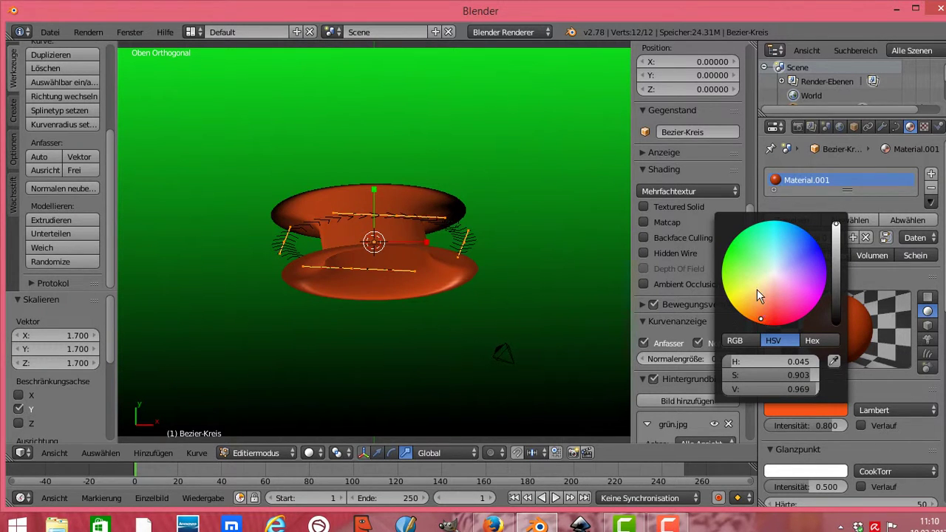
{"action": "left_click_drag", "start_coordinate": [755, 259], "coordinate": [782, 248]}
{"action": "left_click", "coordinate": [811, 251]}
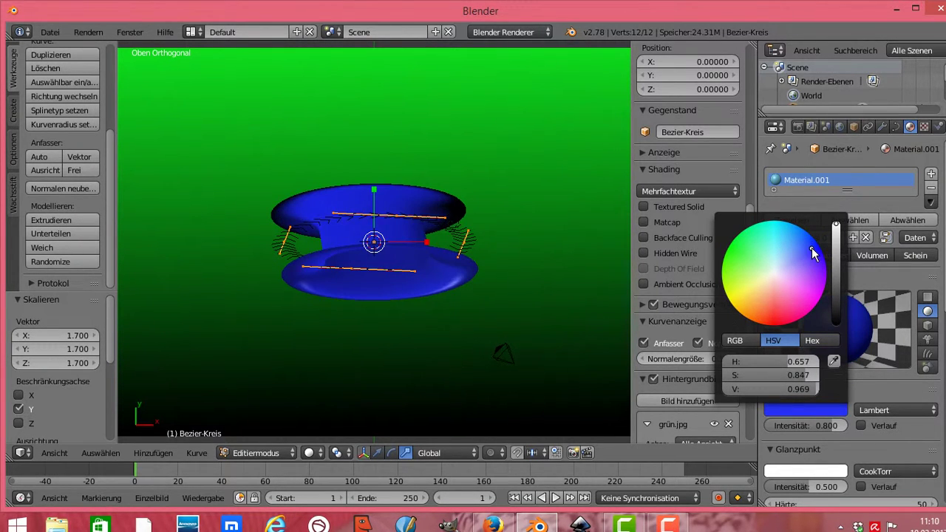
{"action": "left_click", "coordinate": [775, 244]}
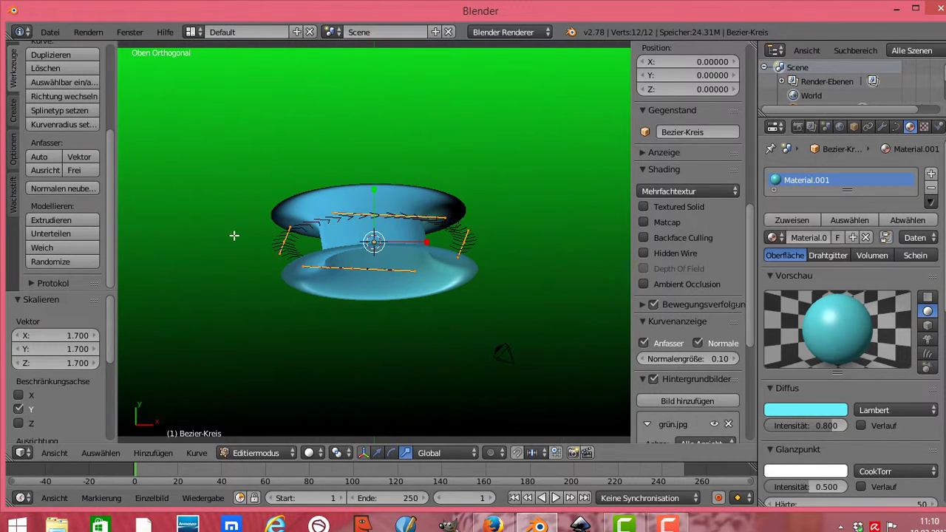
{"action": "left_click", "coordinate": [87, 158]}
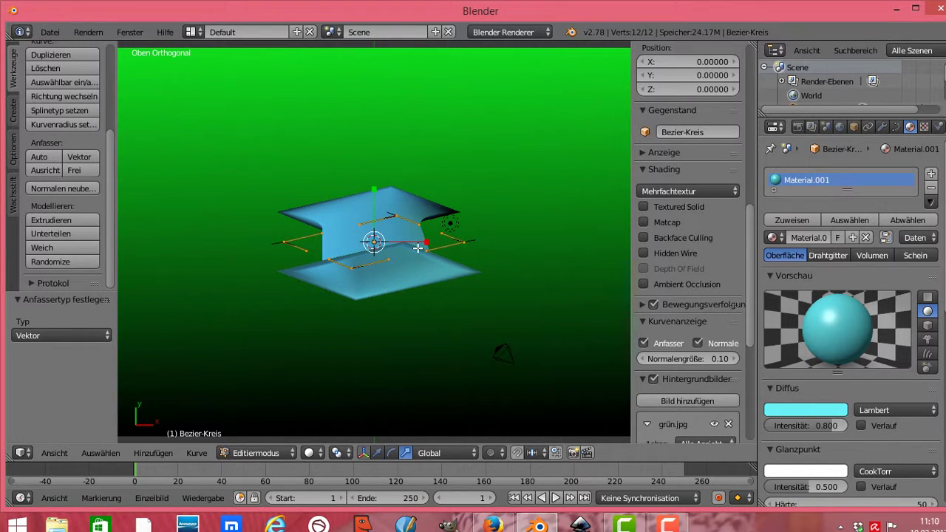
Step: Scale the curve points to 1.407 along X and -4.135 along Y, forming a thick rectangular frame
{"action": "key", "text": "s"}
{"action": "key", "text": "x"}
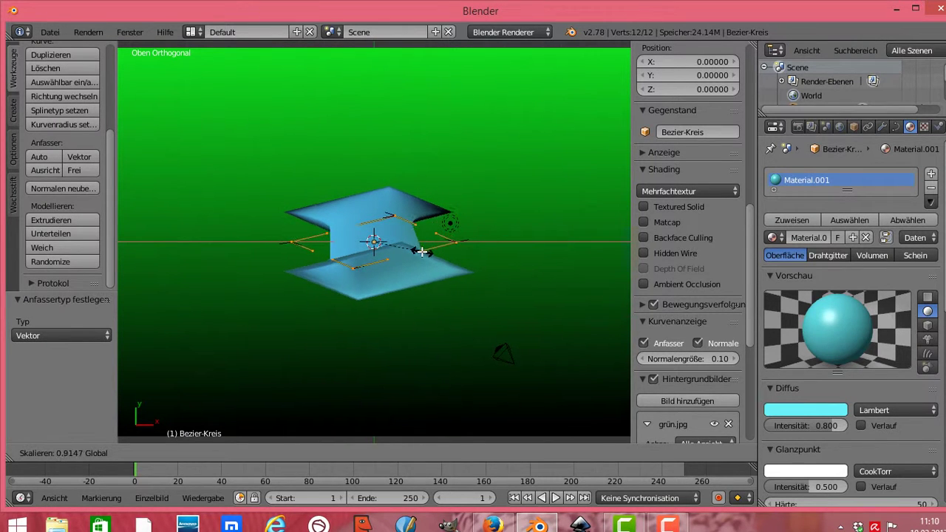
{"action": "left_click", "coordinate": [447, 249]}
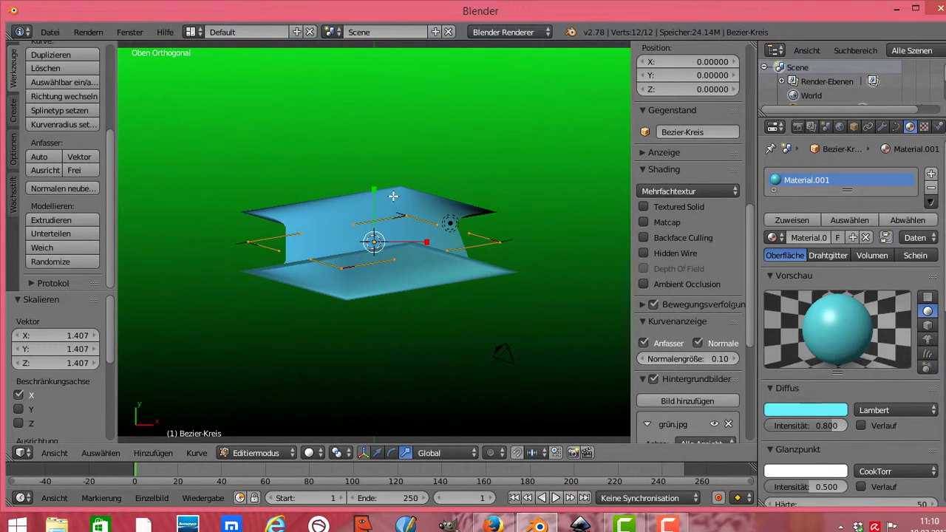
{"action": "key", "text": "s"}
{"action": "key", "text": "y"}
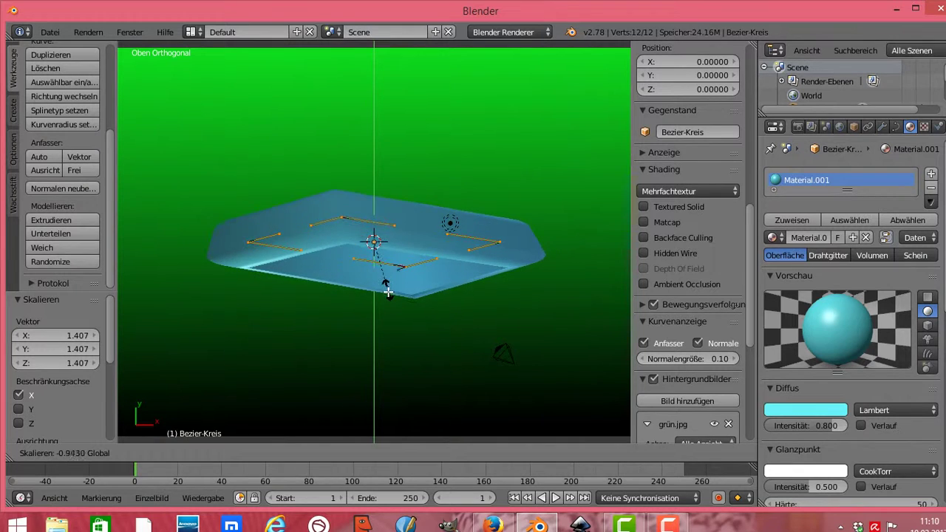
{"action": "left_click", "coordinate": [382, 61]}
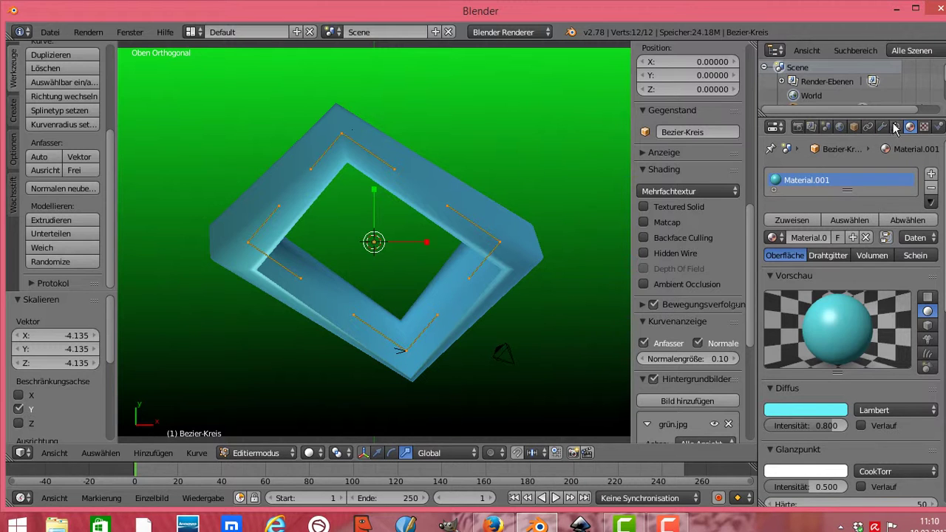
Step: Tilt the curve to 175.5° X rotation, then narrow it along X into a tall diamond
{"action": "left_click", "coordinate": [855, 127]}
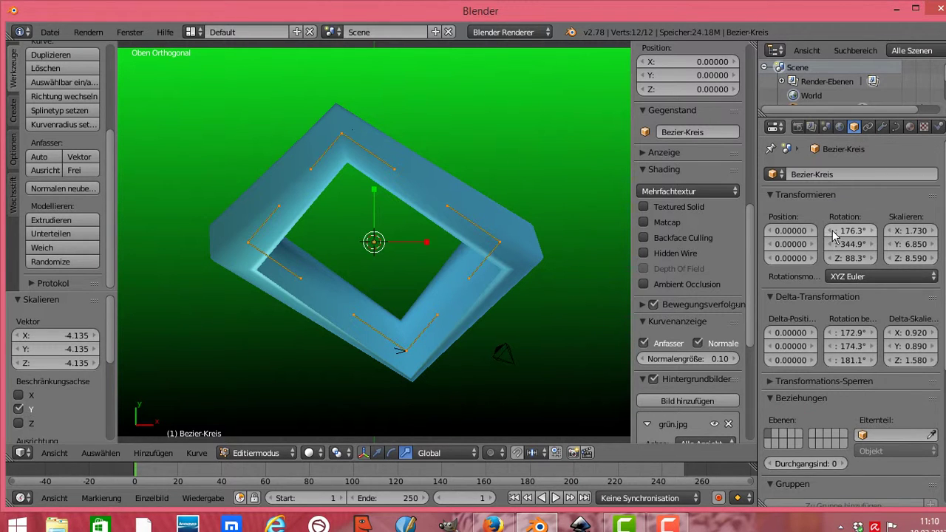
{"action": "mouse_move", "coordinate": [834, 235]}
{"action": "left_mouse_down"}
{"action": "mouse_move", "coordinate": [851, 231]}
{"action": "mouse_move", "coordinate": [838, 243]}
{"action": "mouse_move", "coordinate": [851, 244]}
{"action": "mouse_move", "coordinate": [840, 244]}
{"action": "left_mouse_up"}
{"action": "key", "text": "s"}
{"action": "key", "text": "x"}
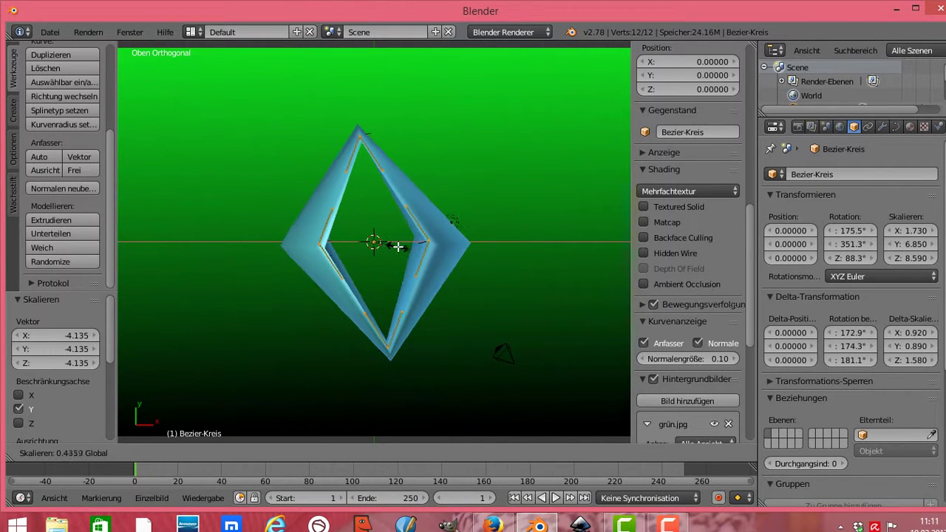
{"action": "left_click", "coordinate": [376, 244]}
Step: Give the curve Aligned handles and rescale it to 1.190 along X and 0.694 along Y
{"action": "left_click", "coordinate": [51, 170]}
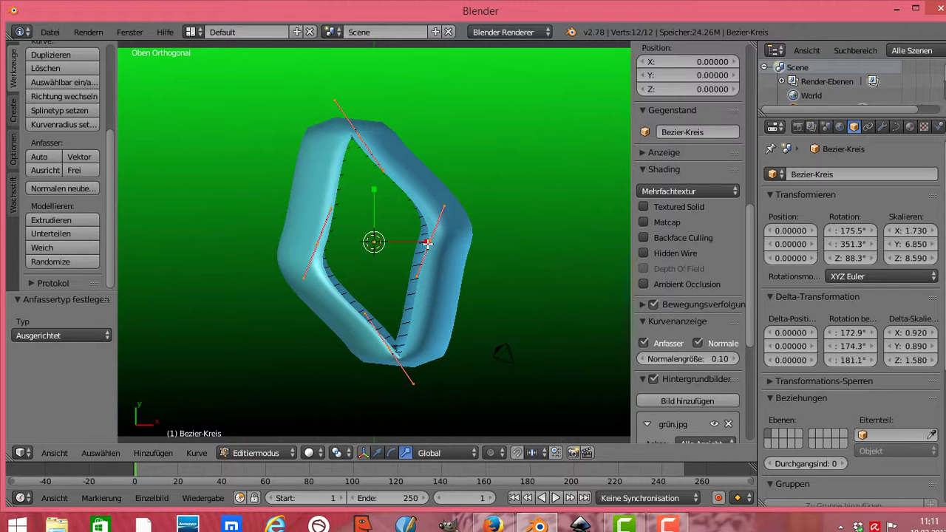
{"action": "key", "text": "s"}
{"action": "key", "text": "x"}
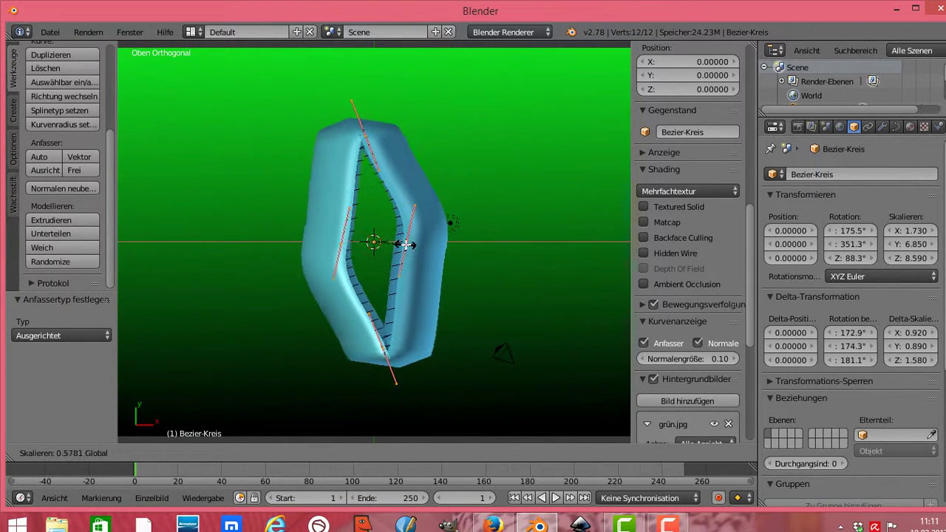
{"action": "left_click", "coordinate": [437, 249]}
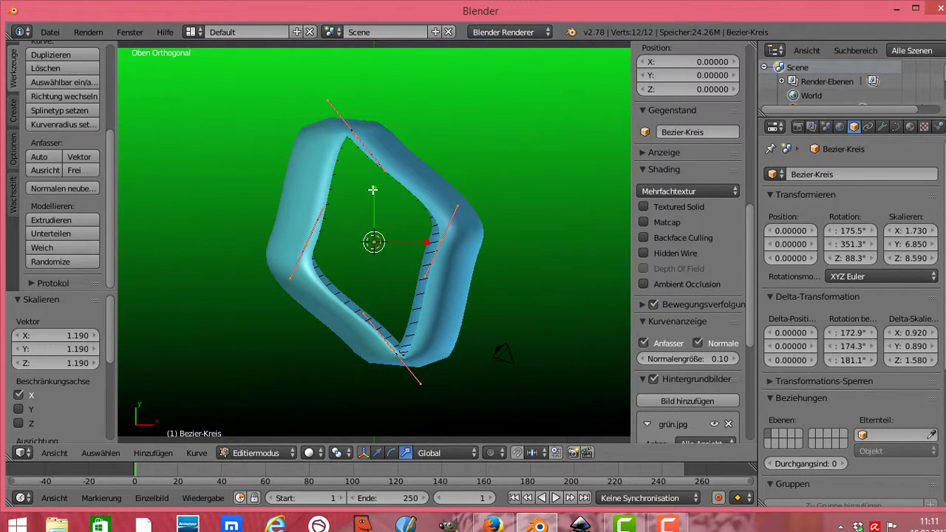
{"action": "key", "text": "s"}
{"action": "key", "text": "y"}
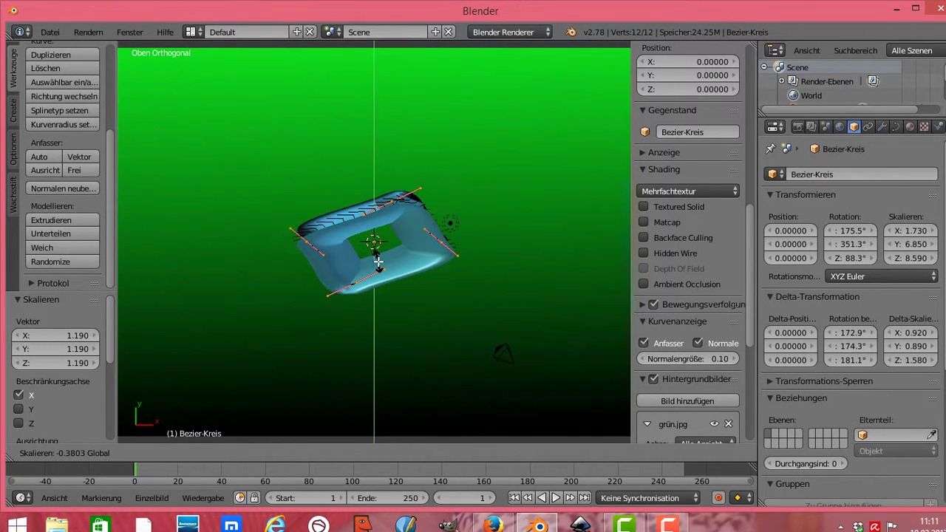
{"action": "left_click", "coordinate": [221, 259]}
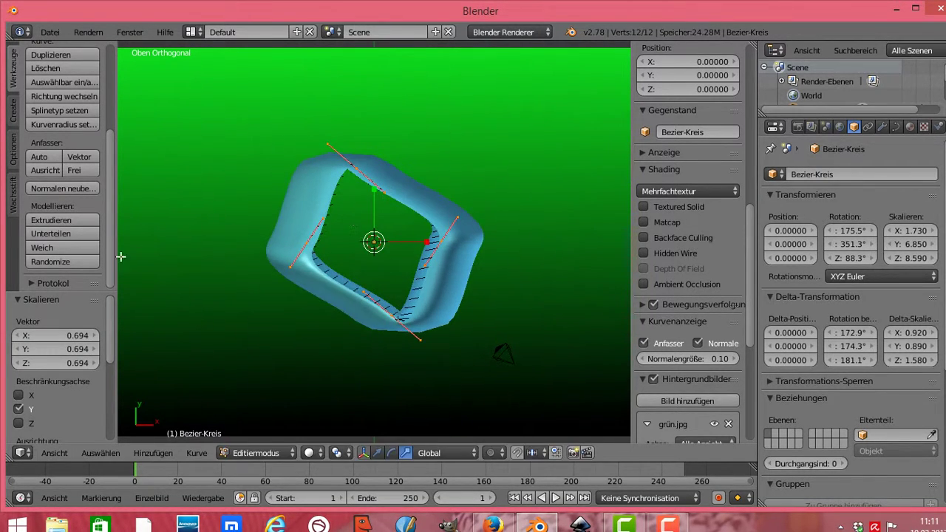
Step: Switch the curve handles to Free and rescale to 0.891 along X and 0.627 along Y
{"action": "left_click", "coordinate": [80, 165]}
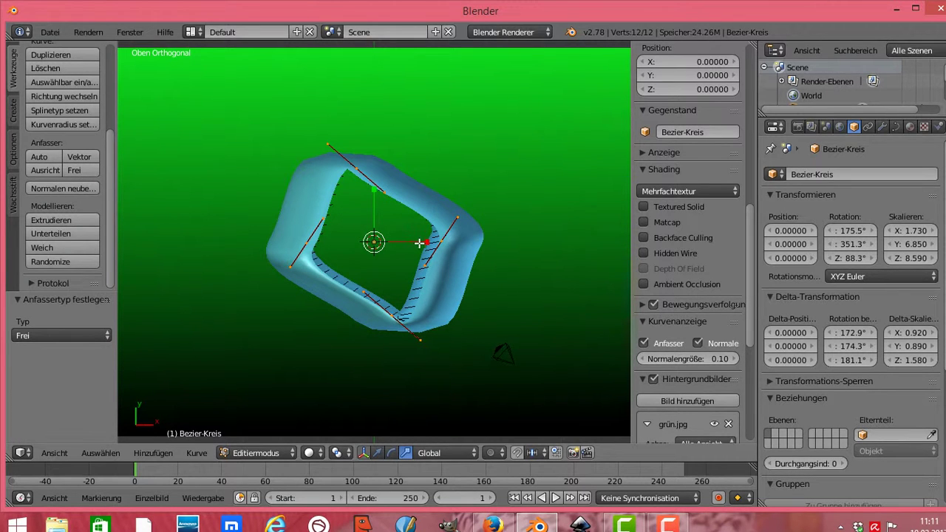
{"action": "key", "text": "s"}
{"action": "key", "text": "x"}
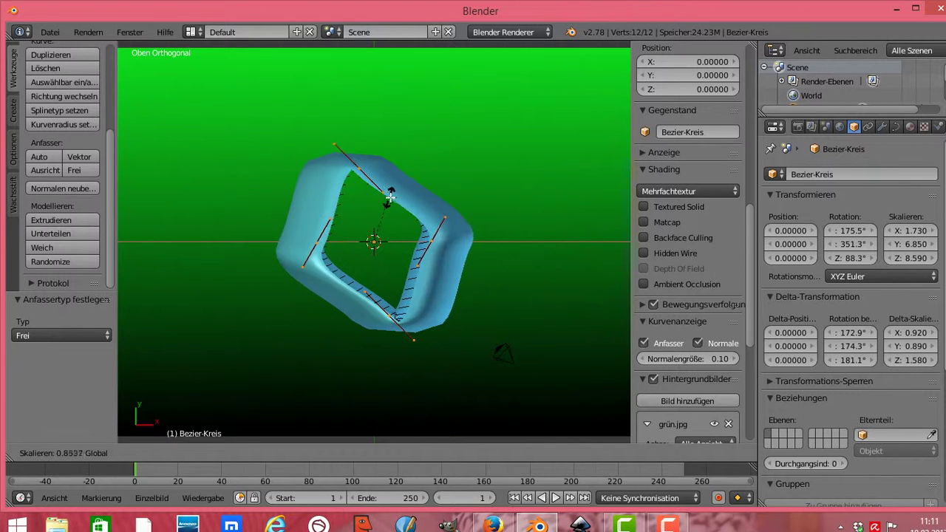
{"action": "left_click", "coordinate": [365, 168]}
{"action": "key", "text": "s"}
{"action": "key", "text": "y"}
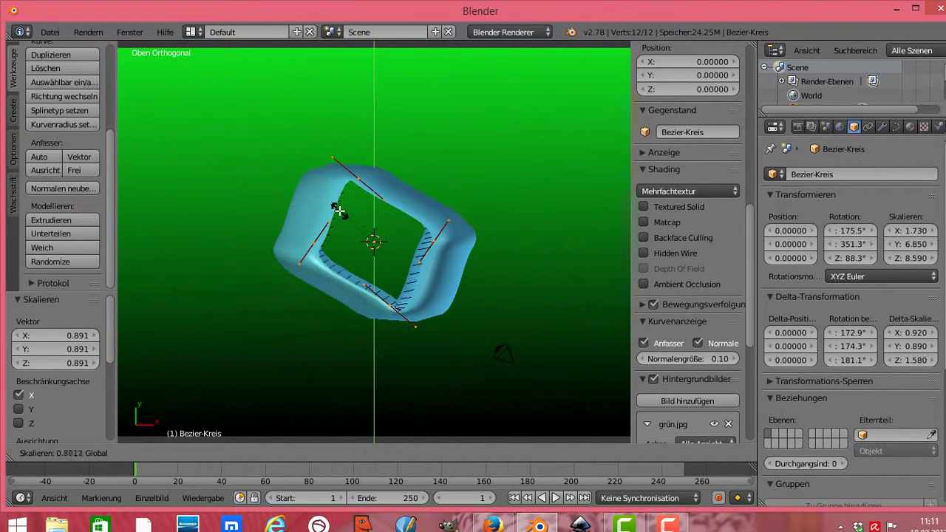
{"action": "left_click", "coordinate": [384, 211]}
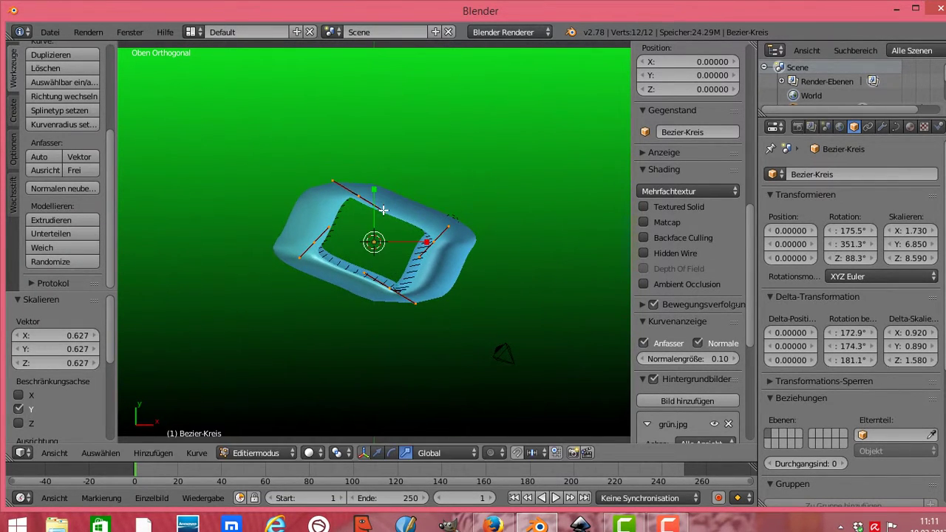
Step: Stretch the loop to 1.958 along X and 2.621 along Y, then enlarge the 3D view
{"action": "key", "text": "s"}
{"action": "key", "text": "x"}
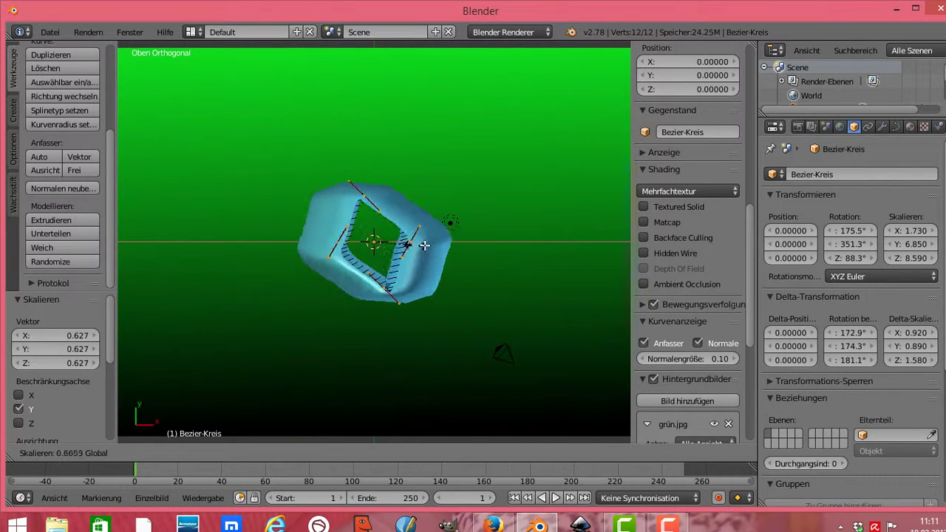
{"action": "left_click", "coordinate": [479, 250]}
{"action": "key", "text": "s"}
{"action": "key", "text": "y"}
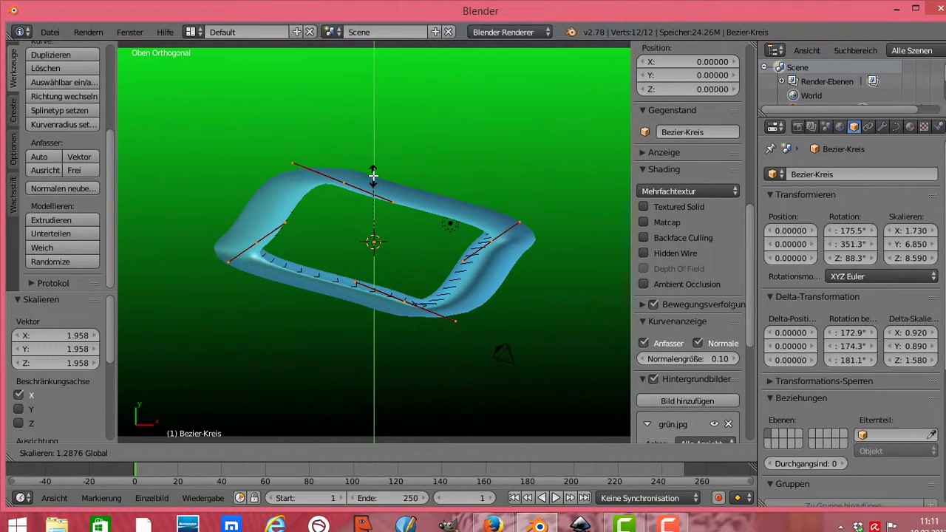
{"action": "left_click", "coordinate": [382, 107]}
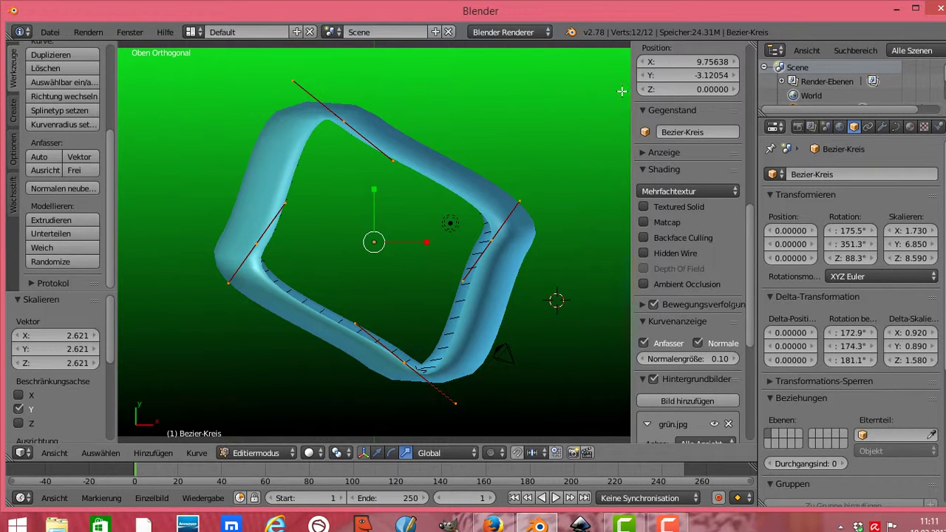
{"action": "left_click_drag", "start_coordinate": [630, 108], "coordinate": [826, 118]}
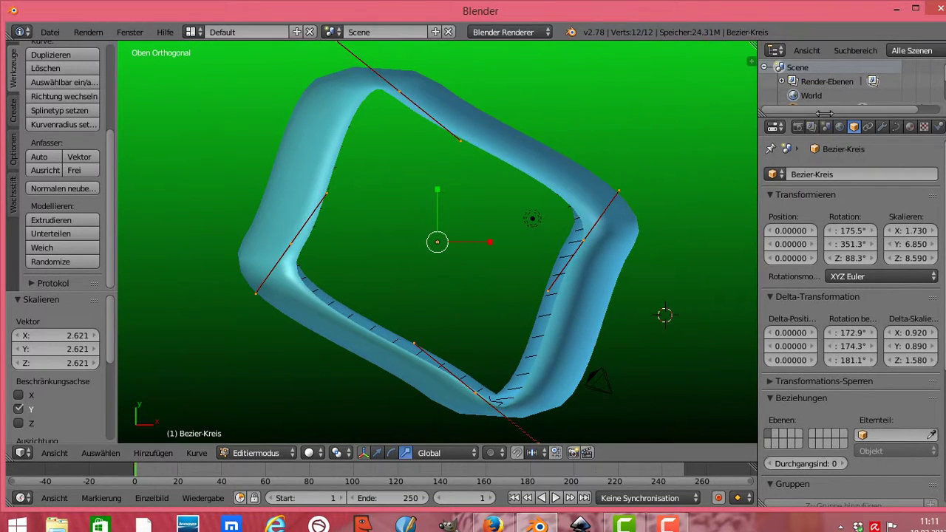